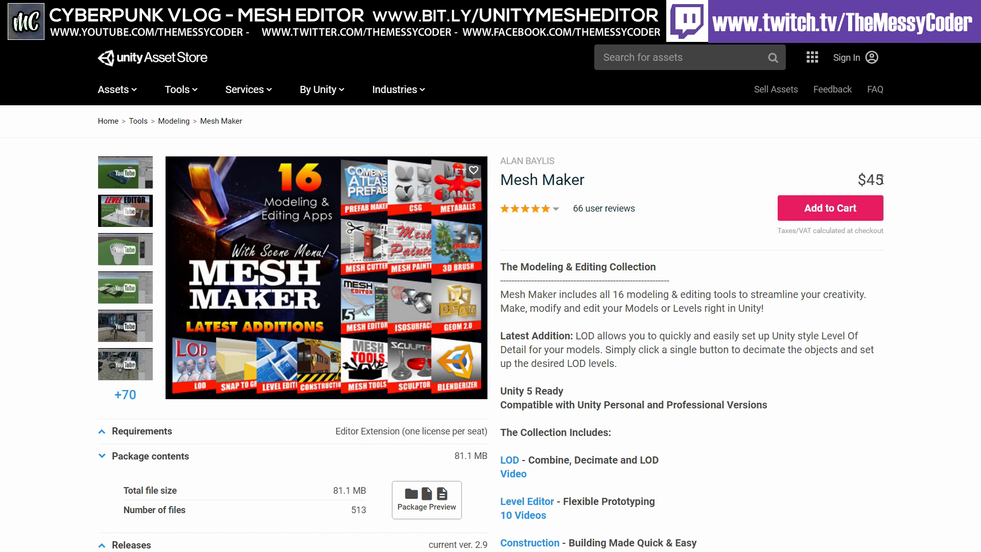
Open the Mesh Editor page on the Unity Asset Store and switch to the running Unity game
left_click(230, 10)
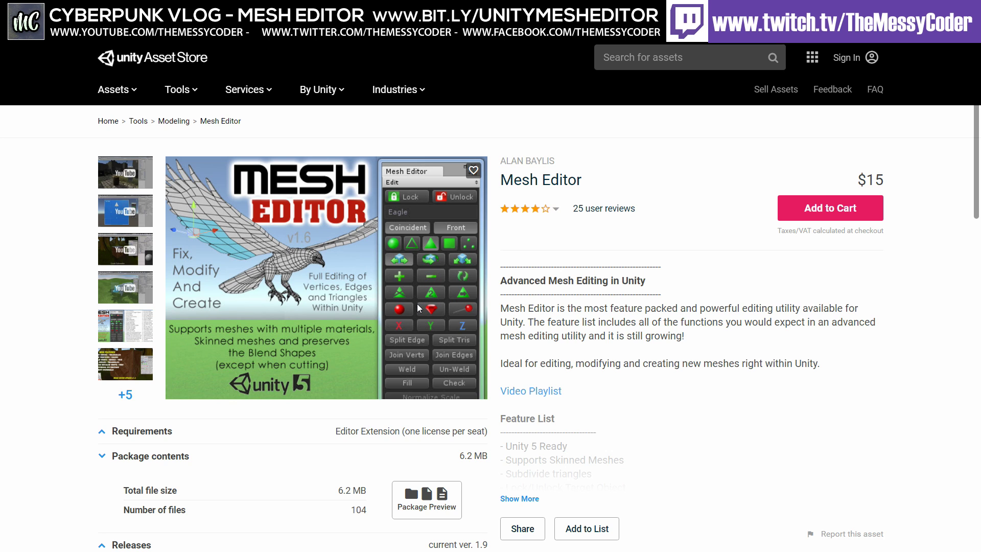
key("alt+Tab")
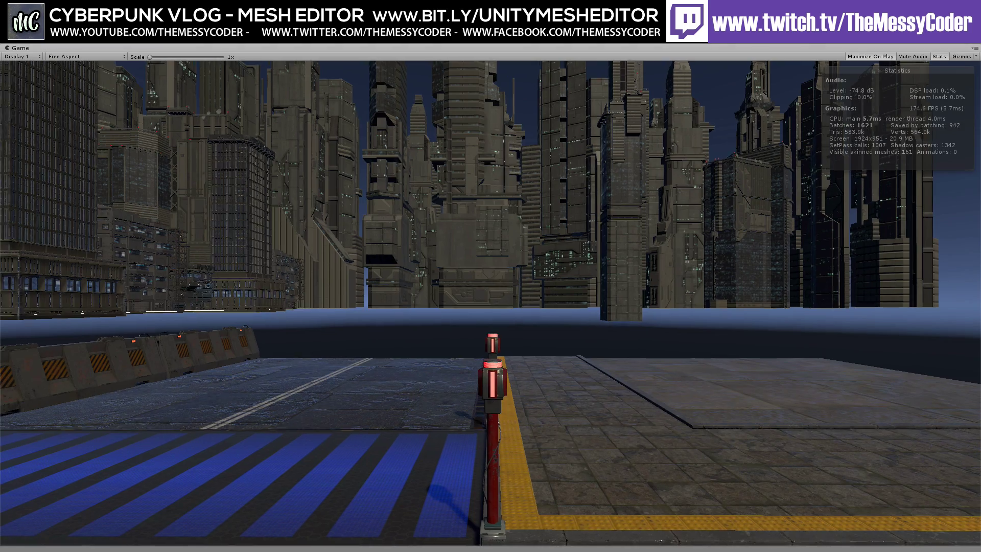
Walk around the pavement corner in the game to examine the paving, yellow tactile strip, kerb and drain
key("w")
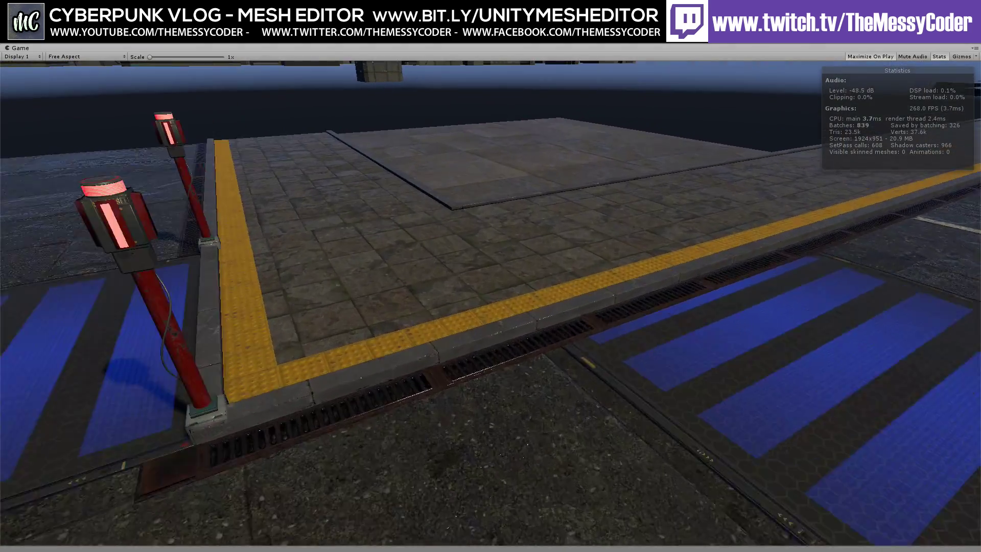
key("w")
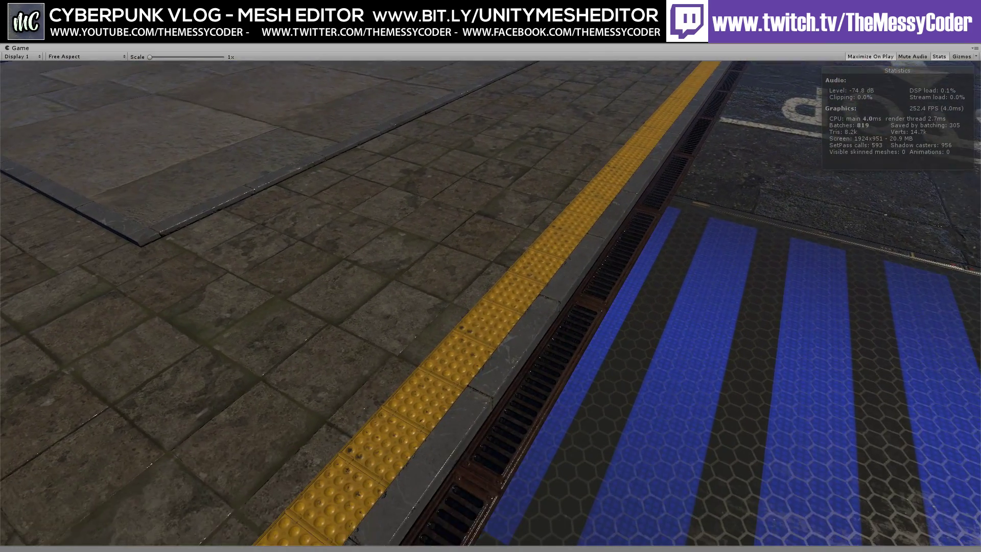
key("w")
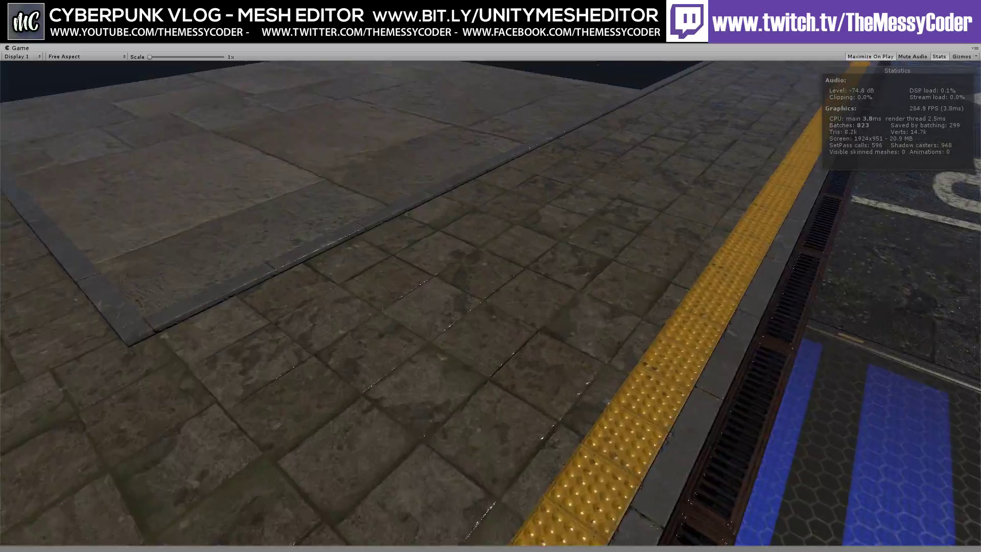
key("a")
key("d")
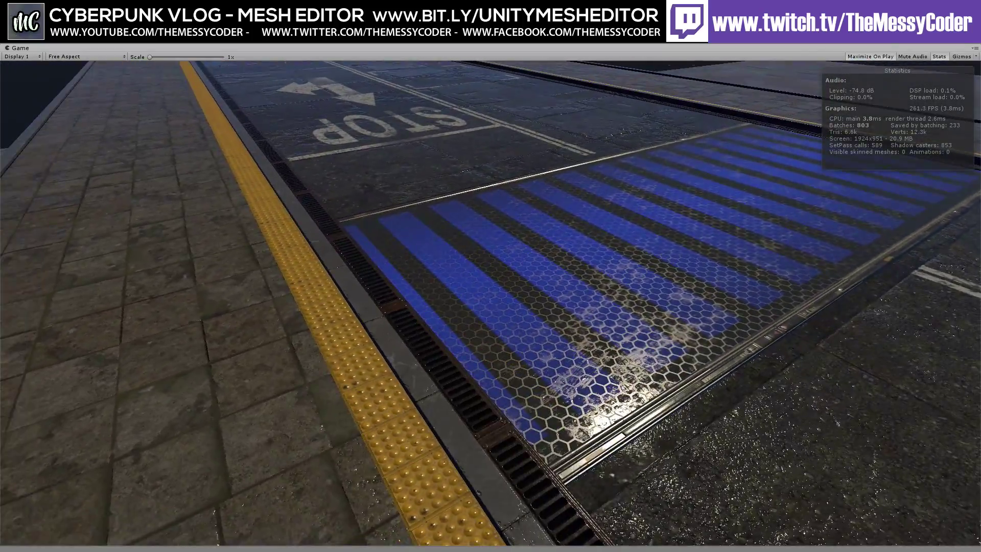
key("d")
key("w")
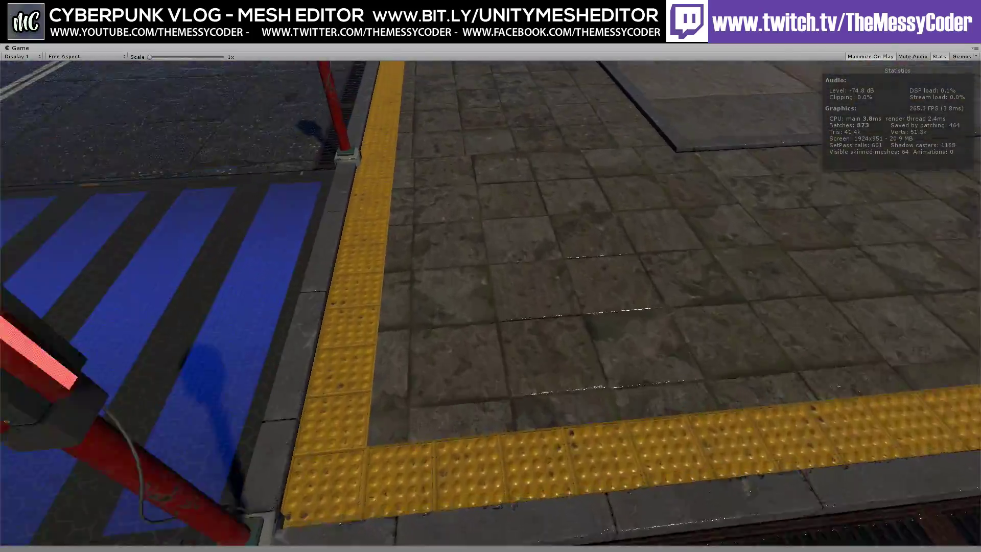
key("s")
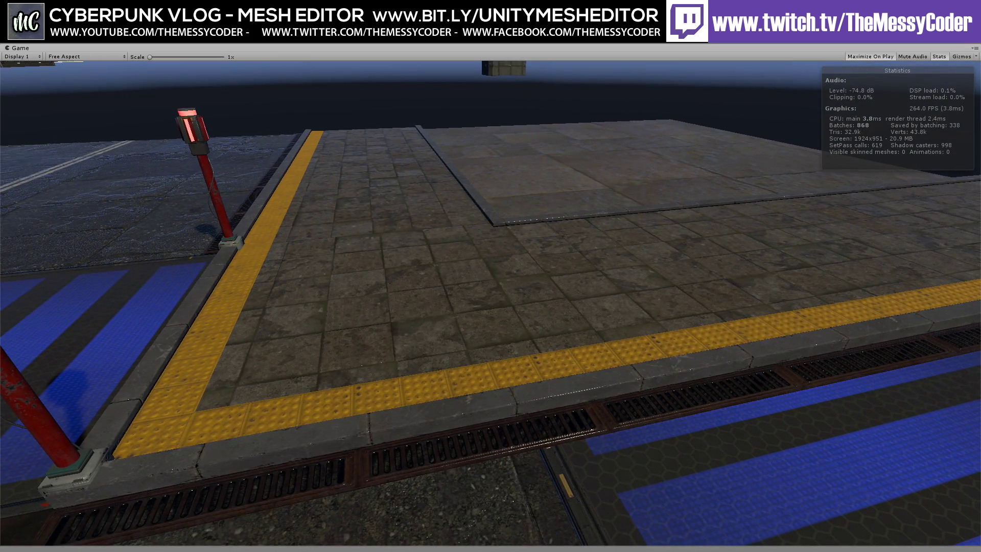
key("w")
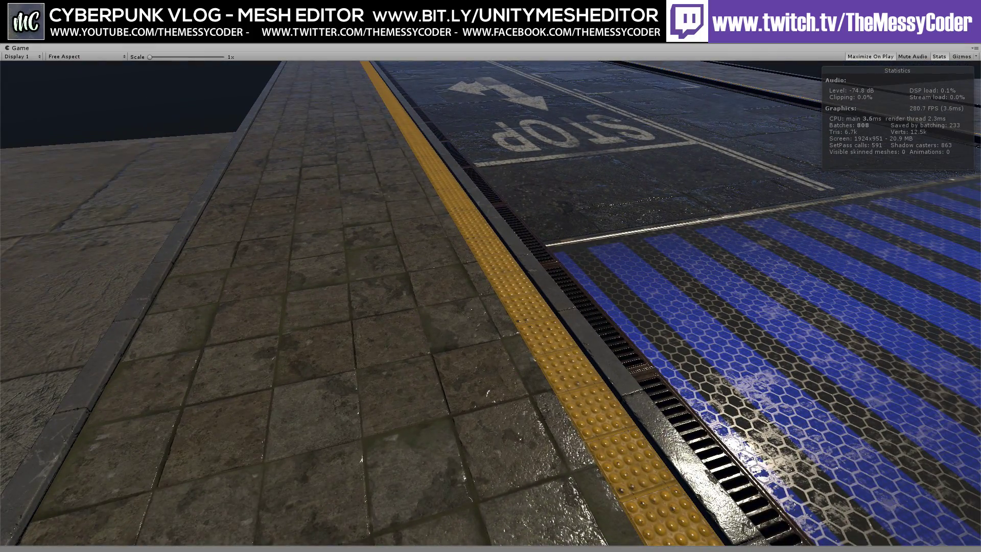
key("a")
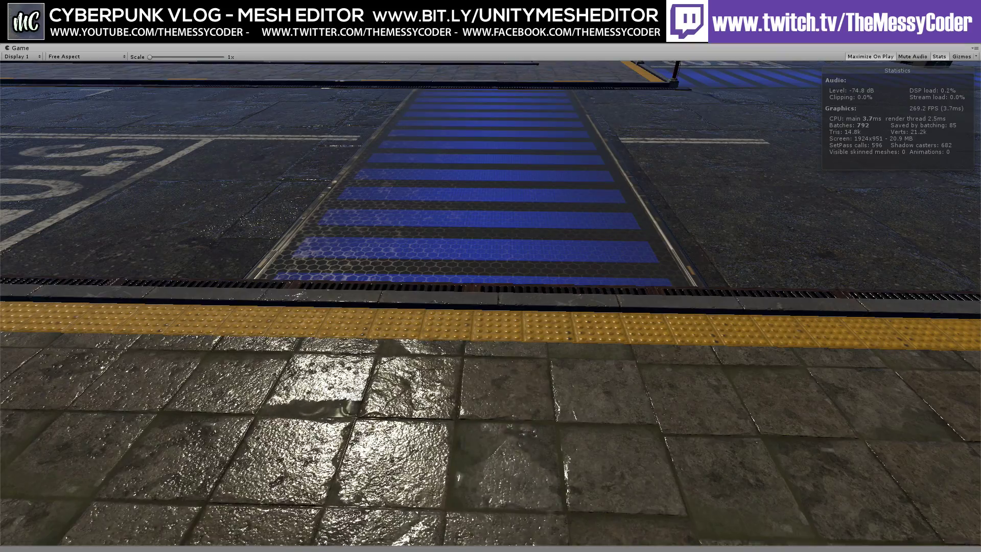
Walk across the blue-striped crossing towards the opposite pavement to compare the street and pavement surfaces
key("w")
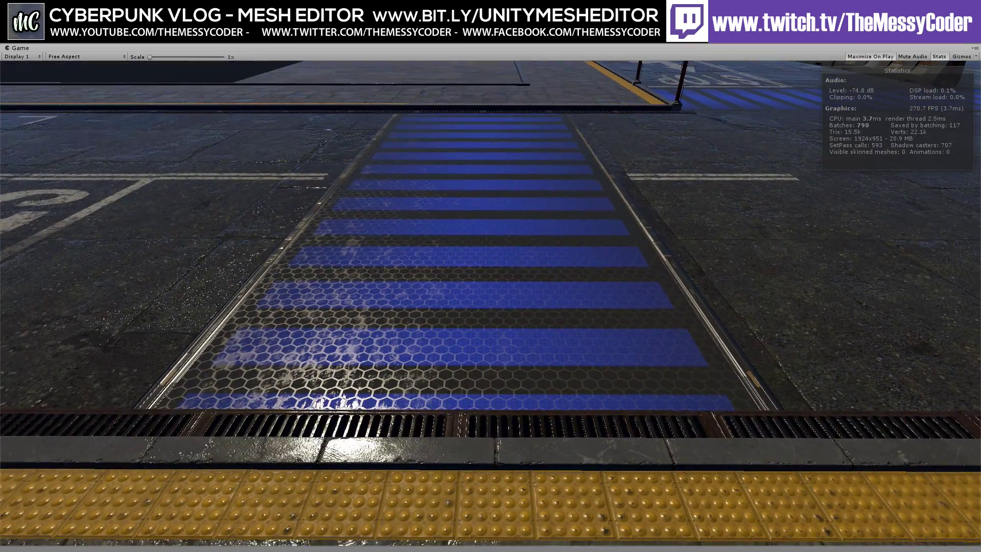
key("w")
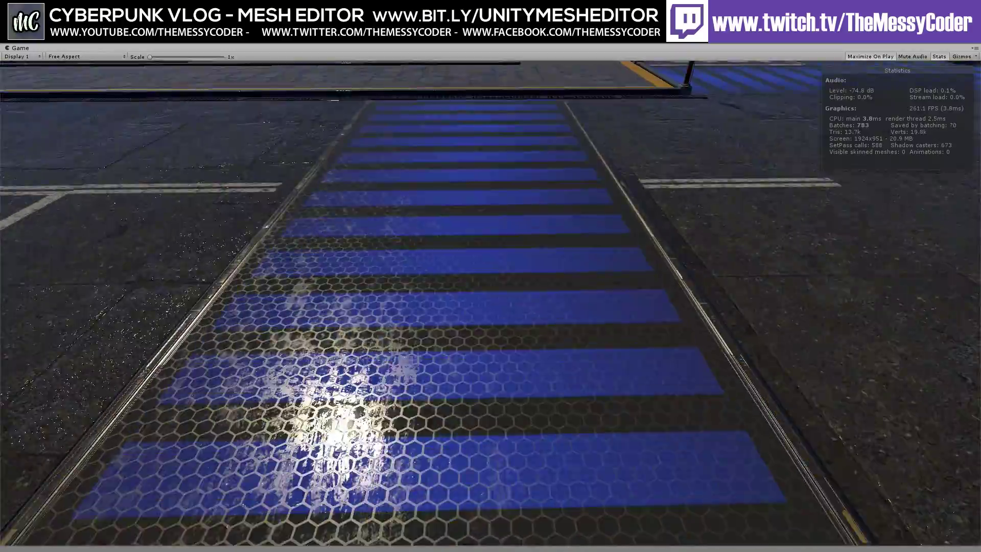
key("w")
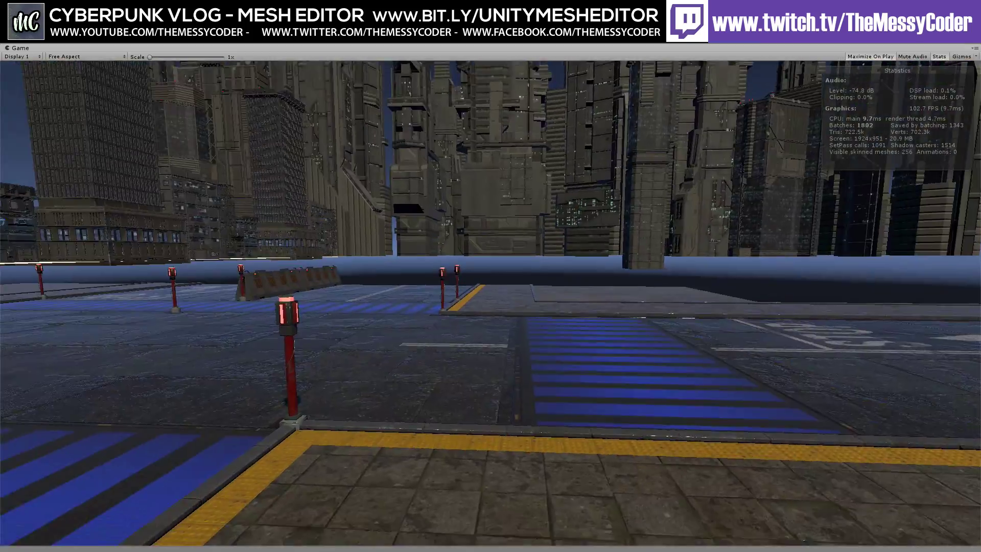
key("w")
key("w")
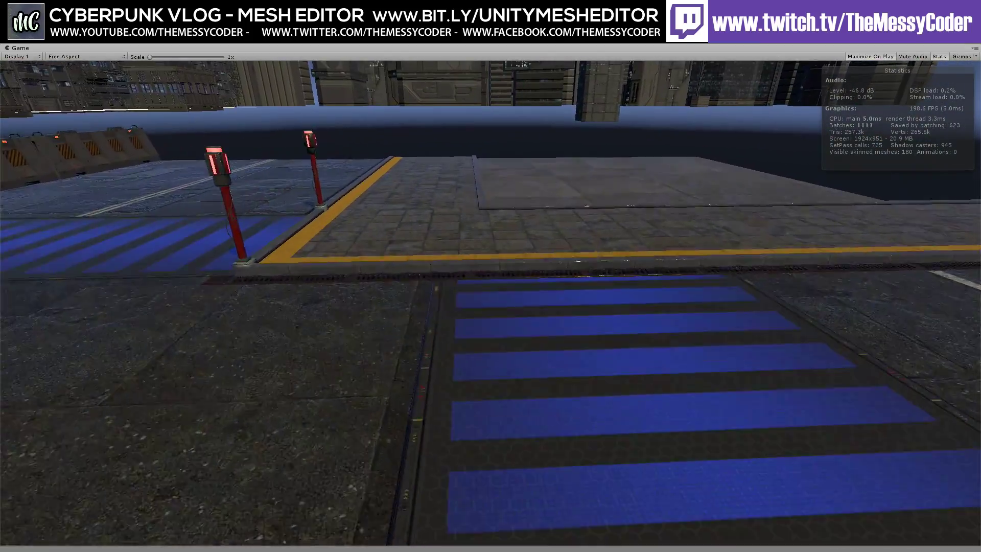
key("w")
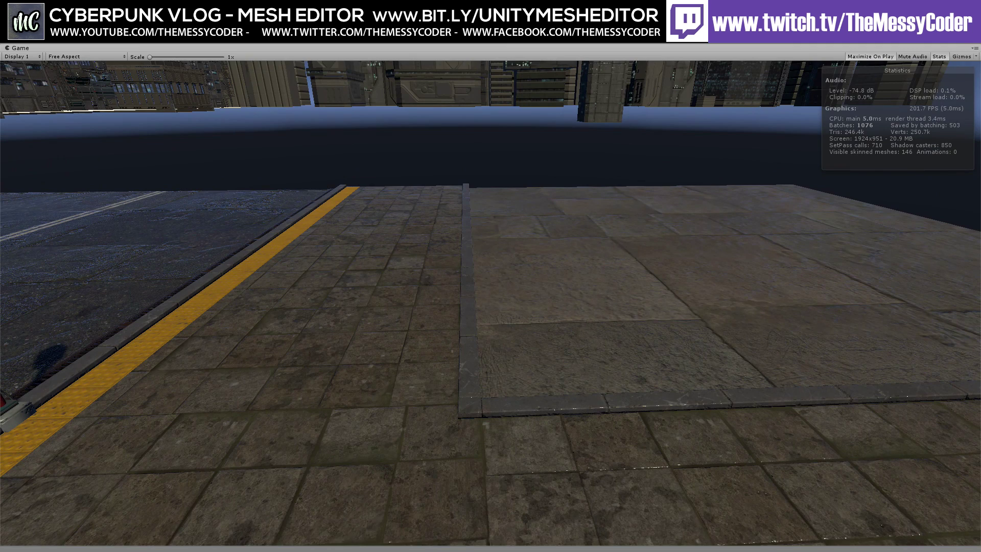
Stop play mode and open Mesh Maker's Mesh Editor tool, placing its window over the Inspector
key("ctrl+p")
key("ctrl+p")
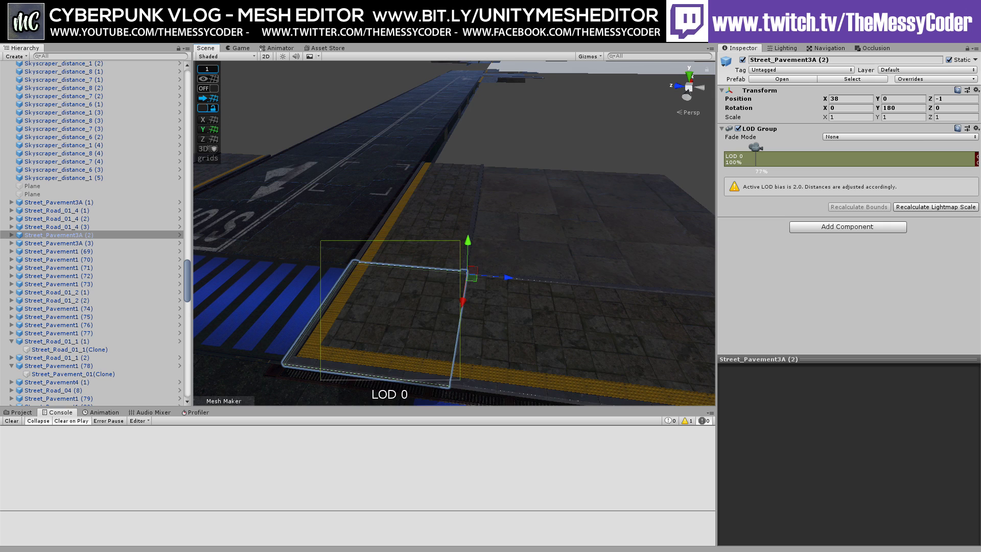
left_click(218, 399)
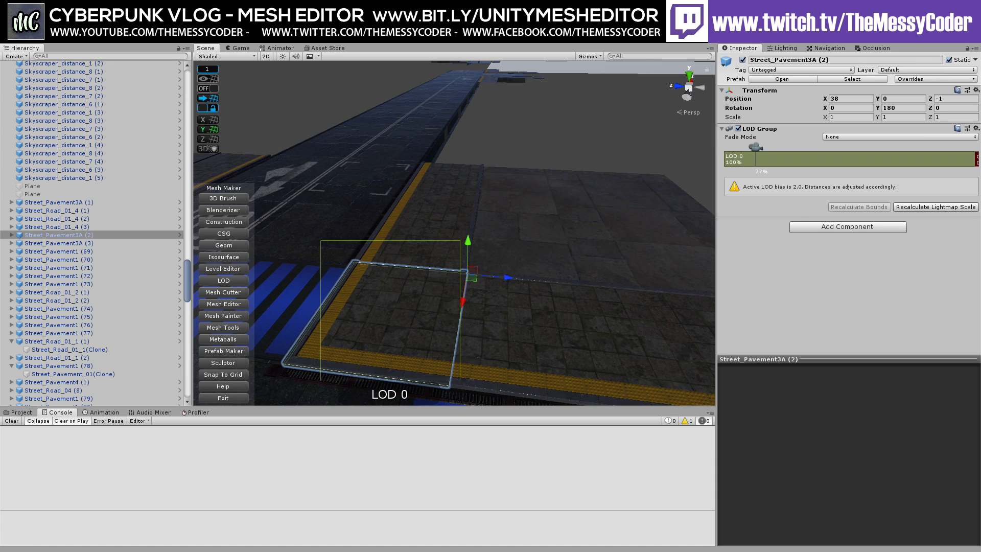
left_click(224, 304)
left_click_drag(141, 150, 787, 255)
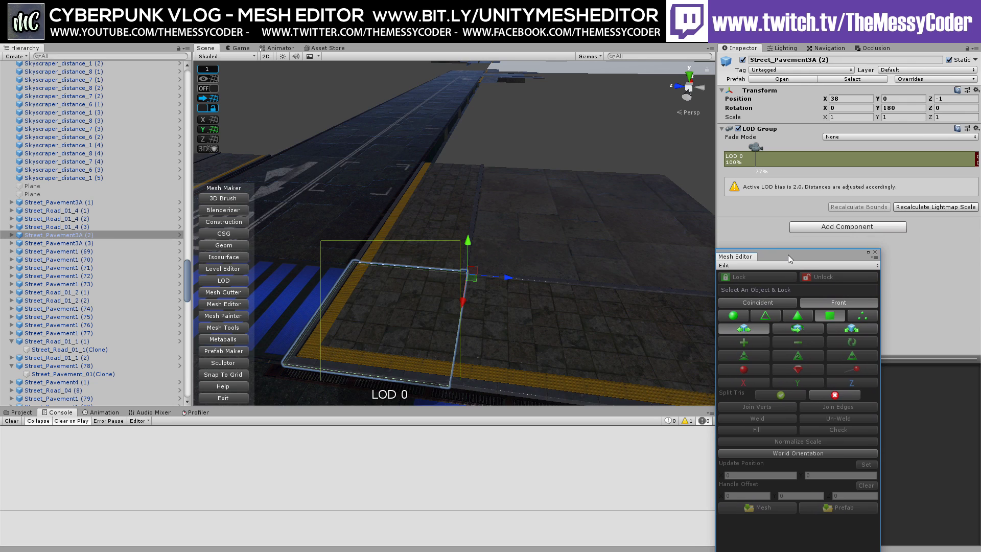
Lock the corner pavement piece Street_Pavement_03(Clone) for editing, saving its mesh copy as Street_Pavement_03_messy in the Meshes folder
left_click(386, 311)
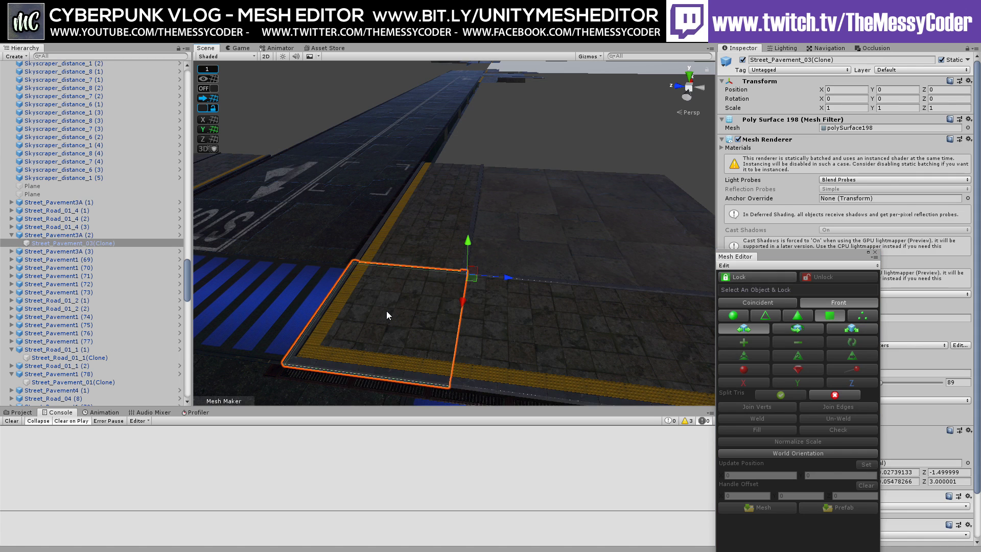
left_click(746, 276)
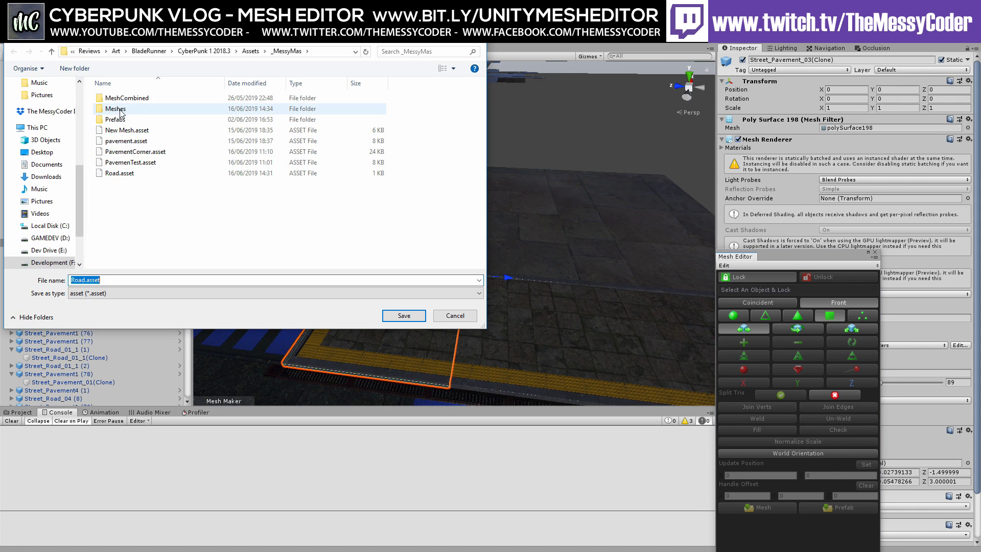
double_click(130, 109)
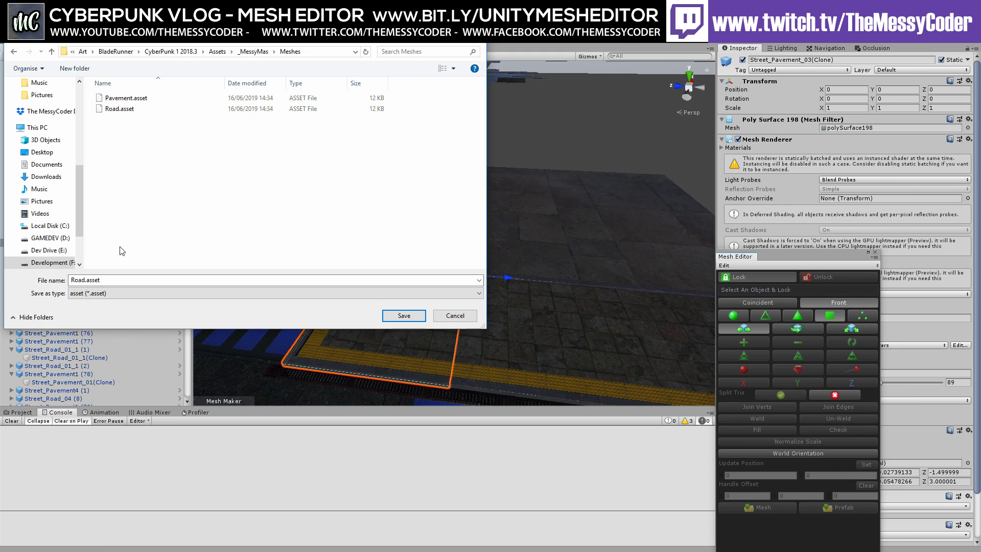
double_click(114, 279)
type("Pavement_CornerA")
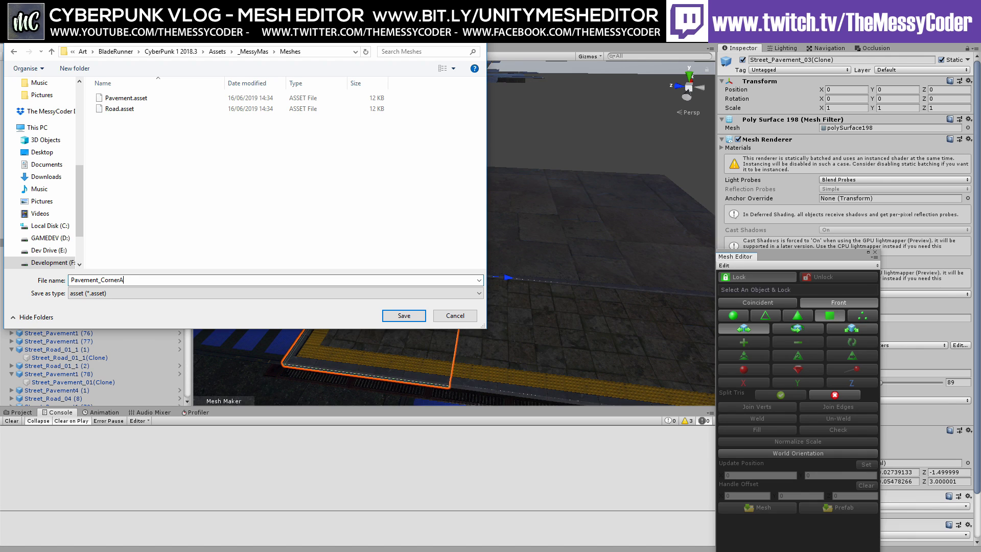
key("ctrl+a")
type("Street_Pavement_03_a")
key("BackSpace")
type("messy")
key("Return")
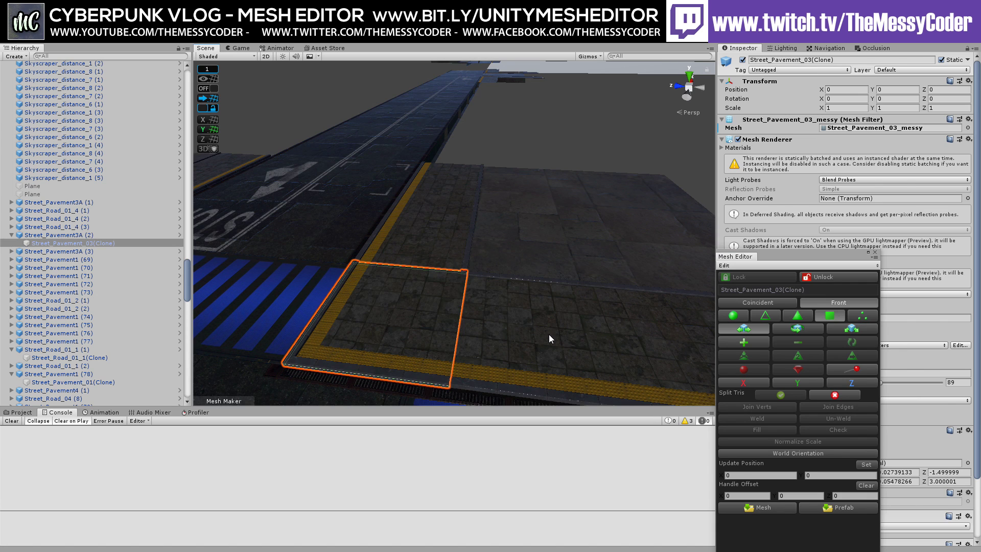
Switch the Mesh Editor to triangle selection and select both triangles of the corner piece's inner paving surface
left_click(798, 314)
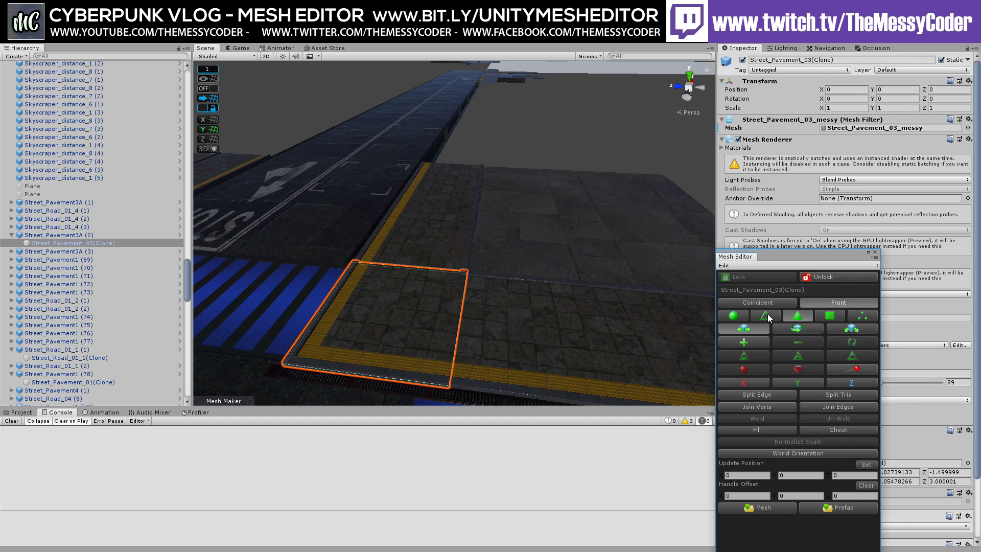
left_click(411, 349)
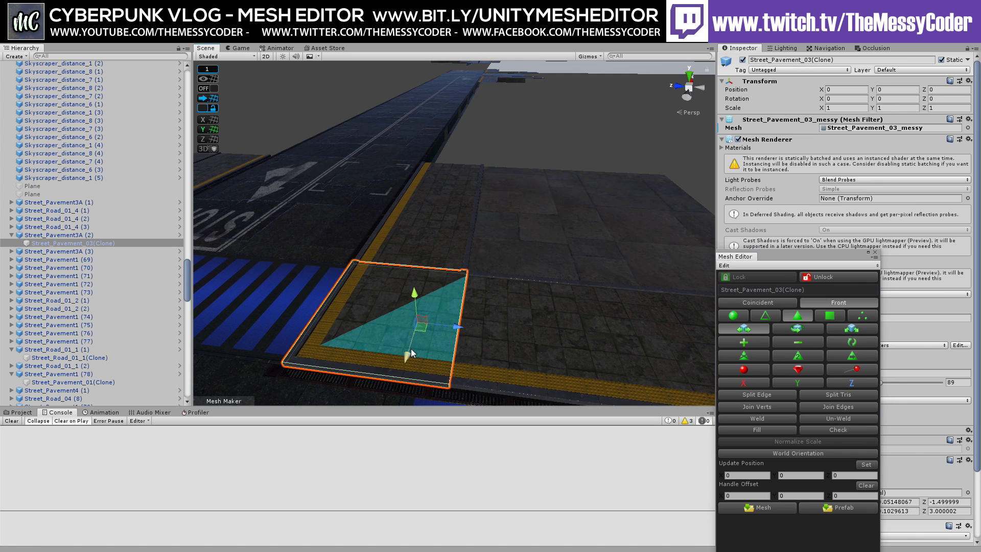
left_click(371, 300, "shift")
Add the triangles of the yellow tactile strip along both kerb edges to the selection
scroll(369, 303, "up", 5)
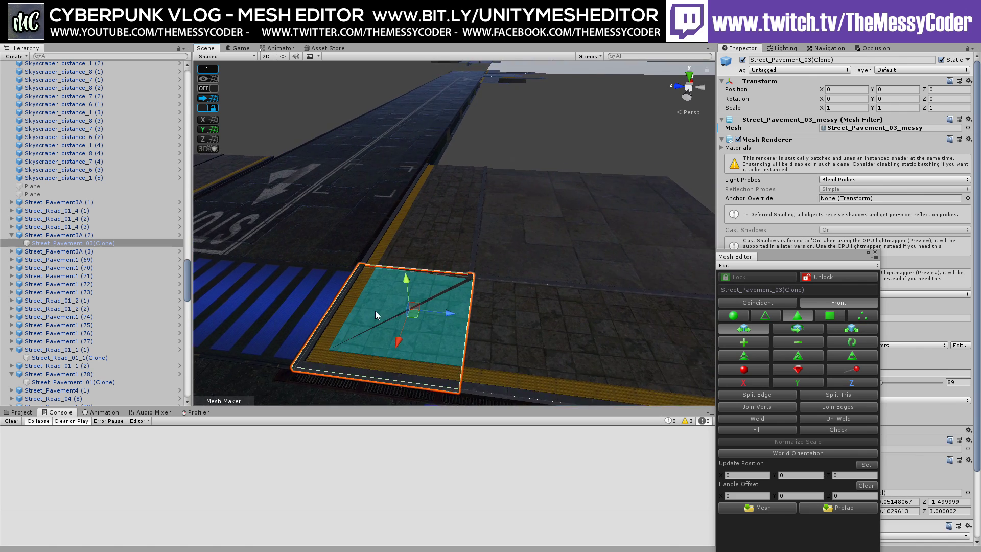
scroll(410, 313, "up", 5)
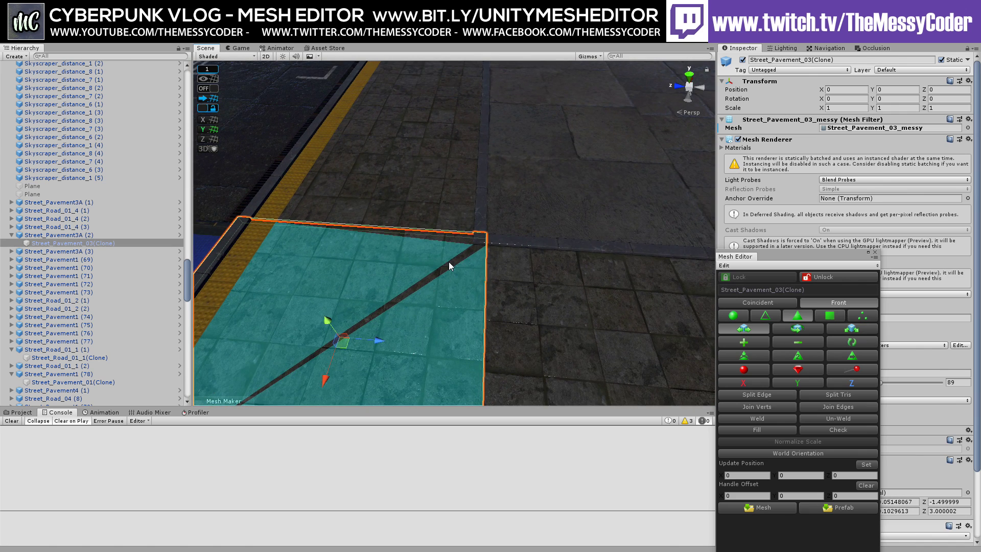
left_click_drag(452, 240, 409, 284, "alt")
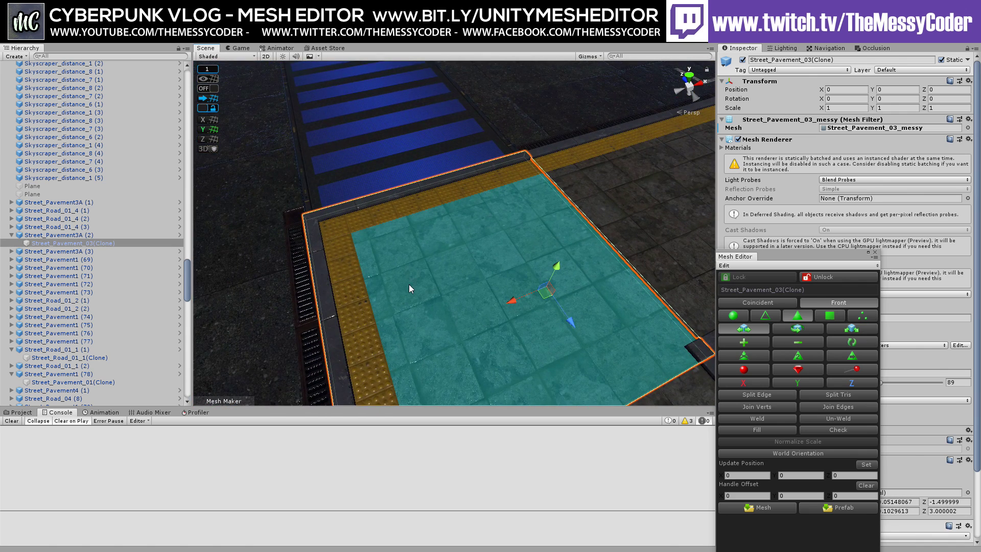
left_click(438, 205, "shift")
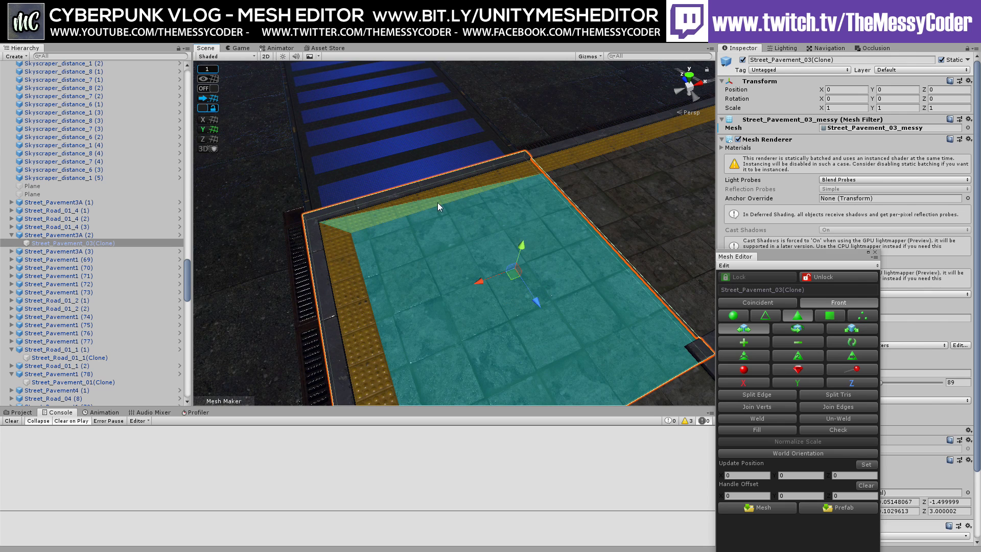
left_click(484, 182, "shift")
left_click(340, 244, "shift")
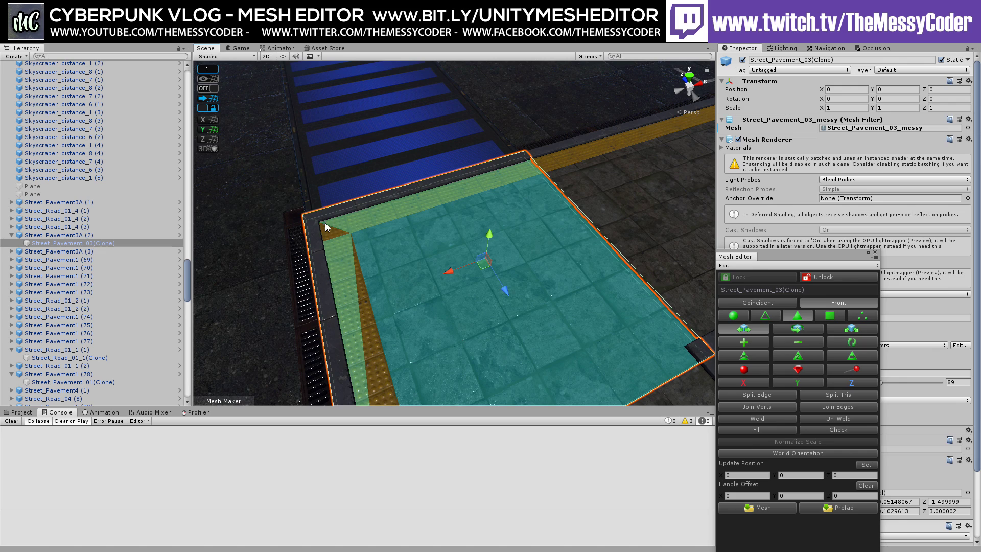
left_click(326, 227, "shift")
left_click(367, 315, "shift")
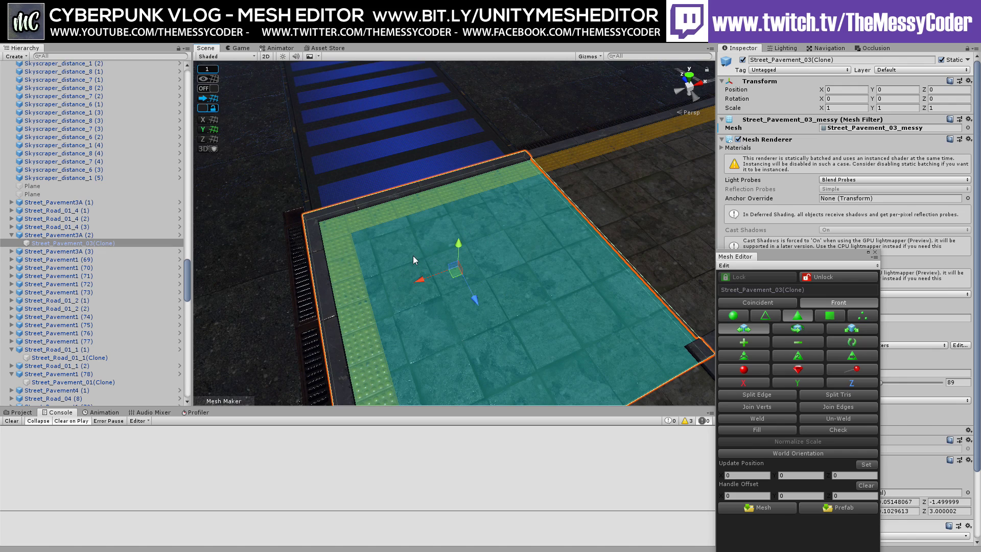
Examine the selected yellow tactile strip and its edge against the kerb from several angles and up close
right_click_drag(413, 256, 443, 290)
middle_click_drag(440, 228, 439, 190)
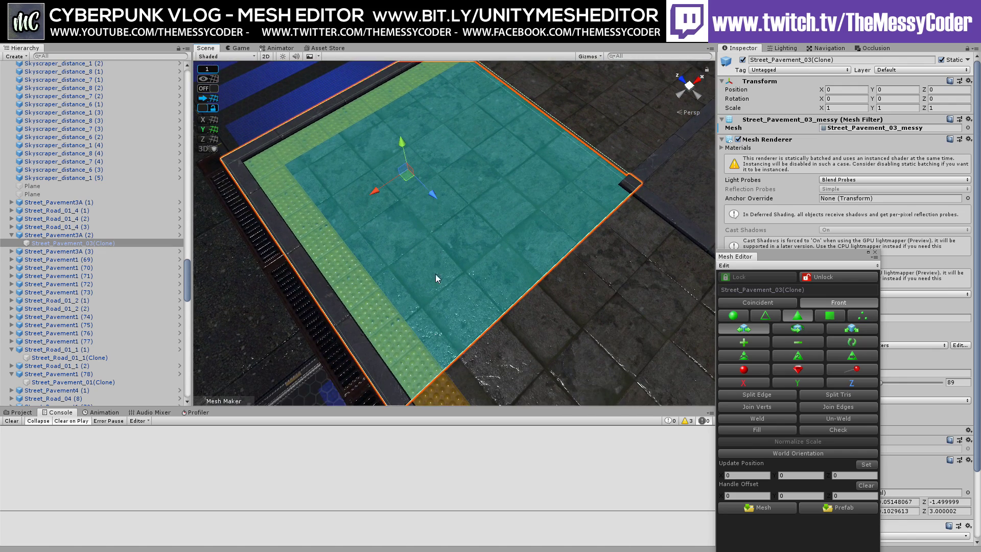
right_click_drag(436, 278, 408, 318)
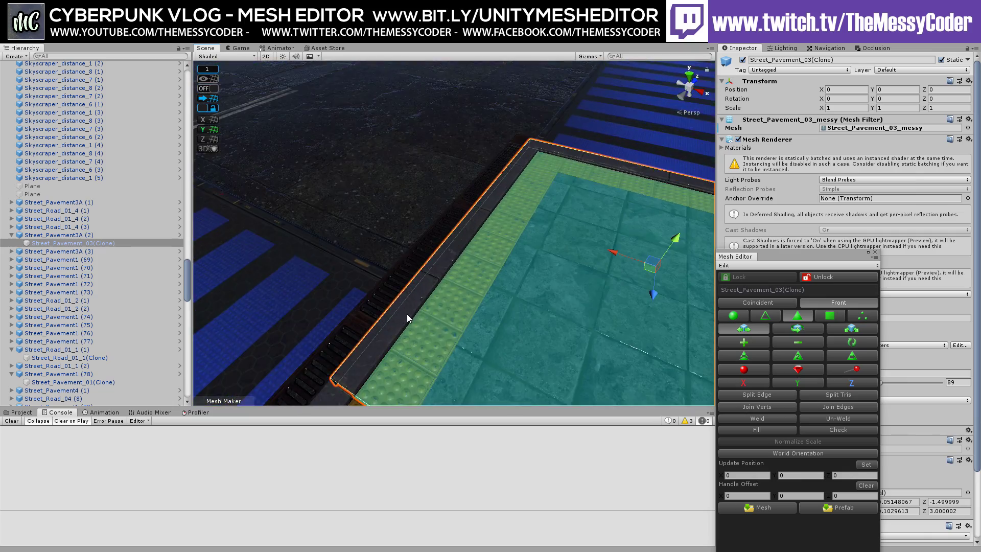
middle_click_drag(407, 314, 411, 169)
scroll(411, 168, "up", 5)
middle_click_drag(365, 201, 574, 245)
right_click_drag(303, 227, 398, 227)
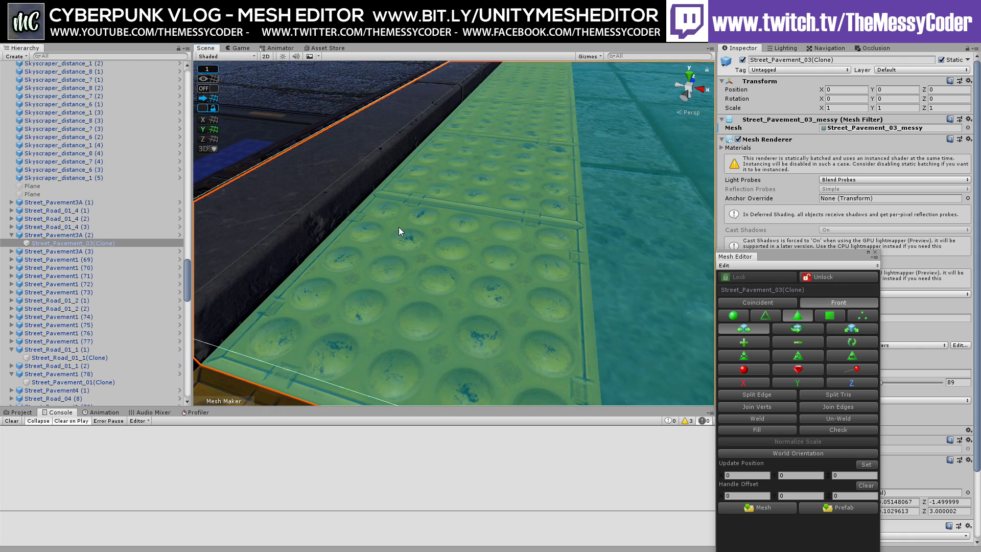
scroll(398, 232, "down", 5)
middle_click_drag(399, 232, 348, 256)
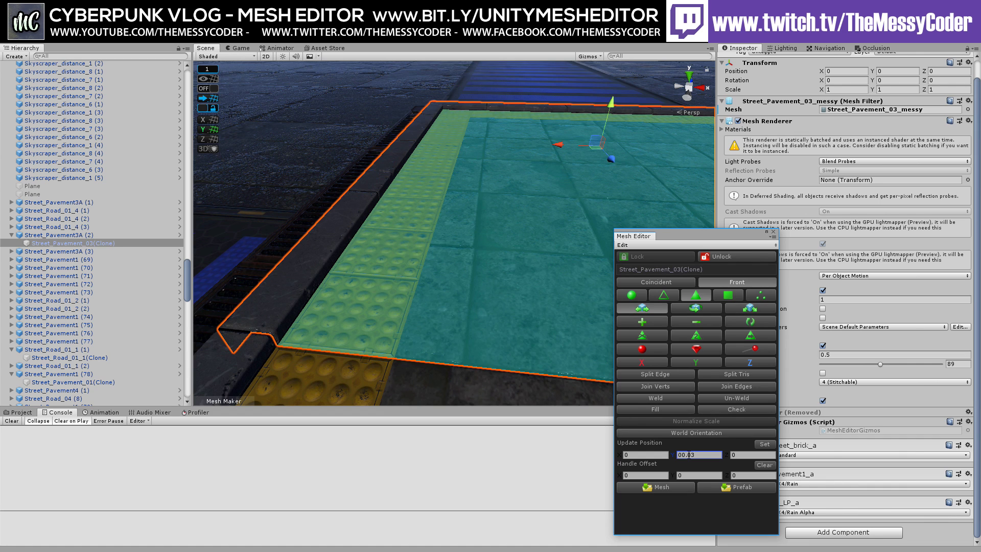
Try raising the selected paving and tactile strip triangles by 0.03 on the Y axis and compare their edge with the neighbouring piece
left_click(765, 444)
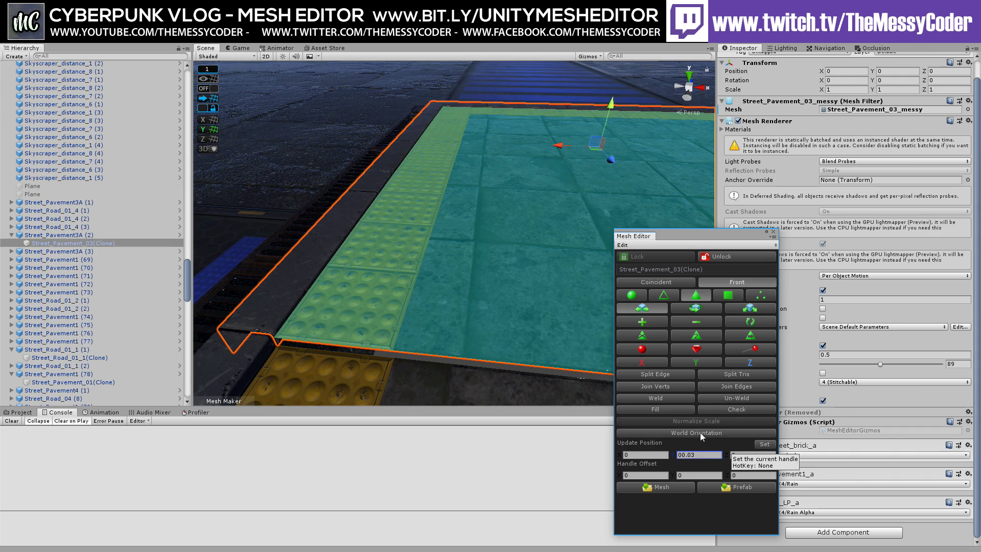
middle_click_drag(340, 321, 547, 211)
scroll(388, 298, "up", 5)
scroll(387, 297, "down", 2)
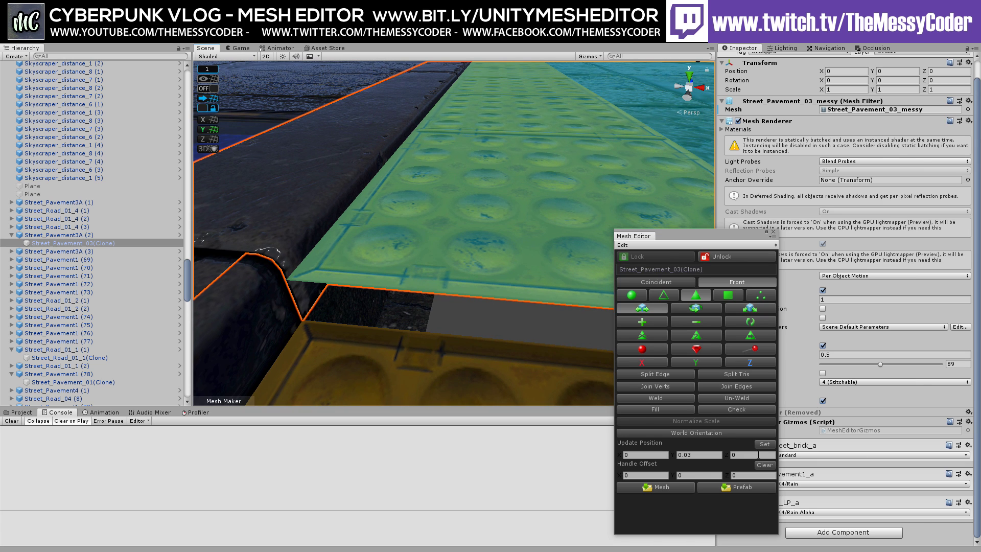
Raise the corner piece's selected paving and tactile strip triangles by 0.035 on the Y axis and unlock the piece
left_click(697, 454)
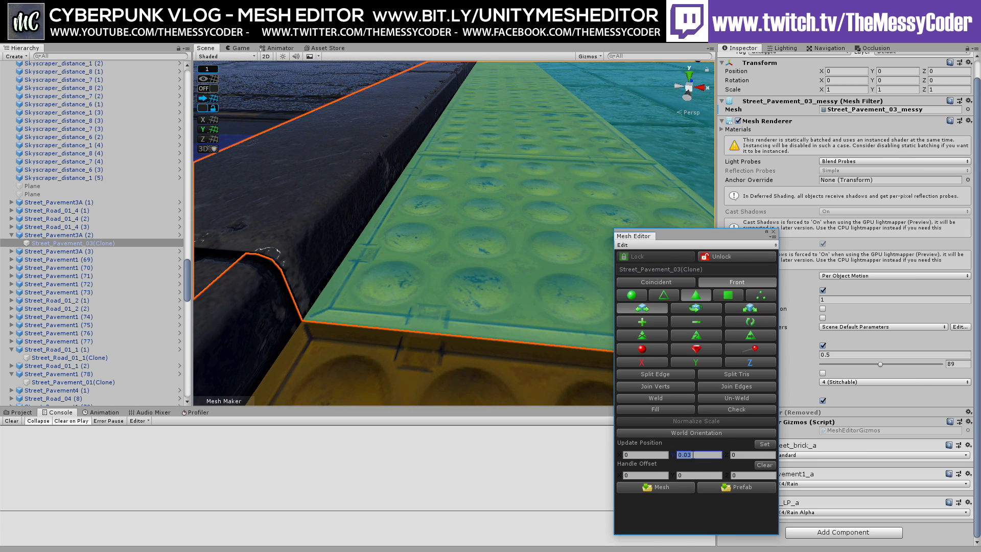
left_click(699, 455)
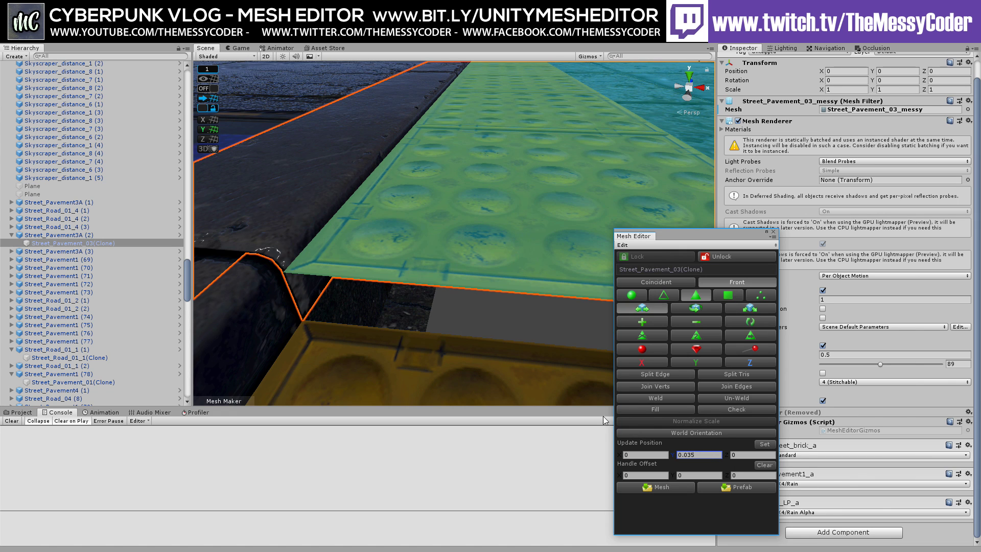
mouse_move(456, 260)
right_mouse_down()
mouse_move(376, 213)
mouse_move(449, 208)
mouse_move(484, 224)
mouse_move(465, 254)
right_mouse_up()
left_click_drag(465, 255, 397, 203, "alt")
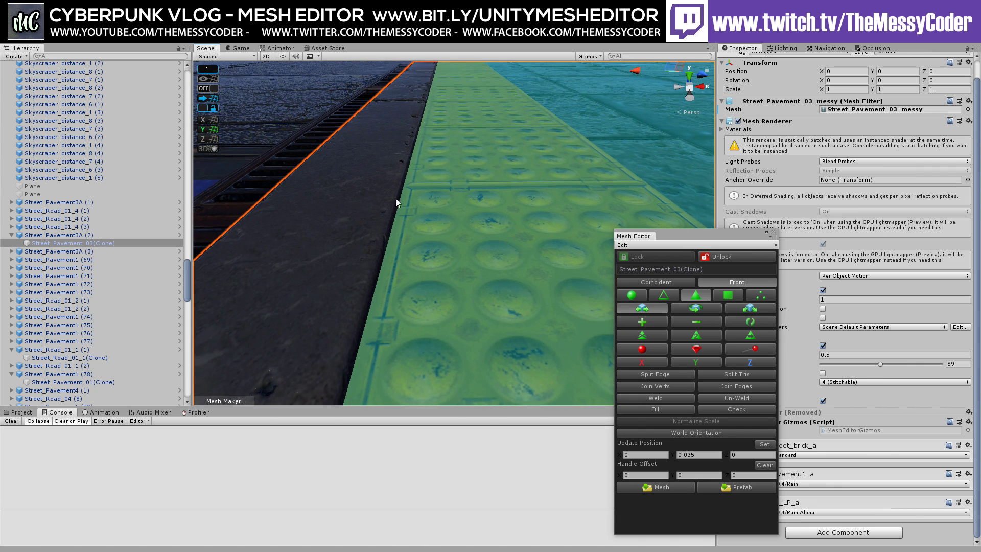
right_click_drag(401, 256, 580, 260)
scroll(513, 245, "down", 6)
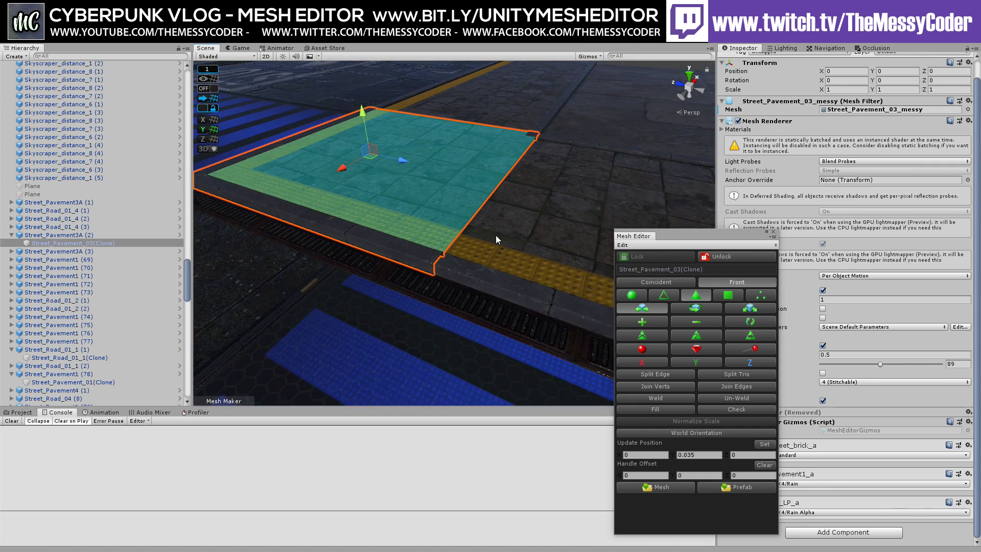
middle_click_drag(497, 239, 461, 329)
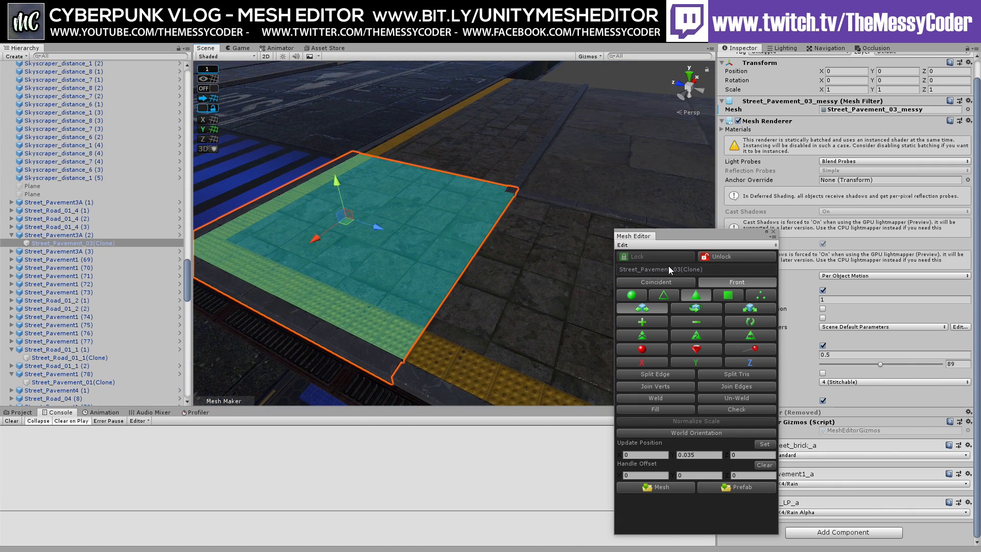
left_click(714, 258)
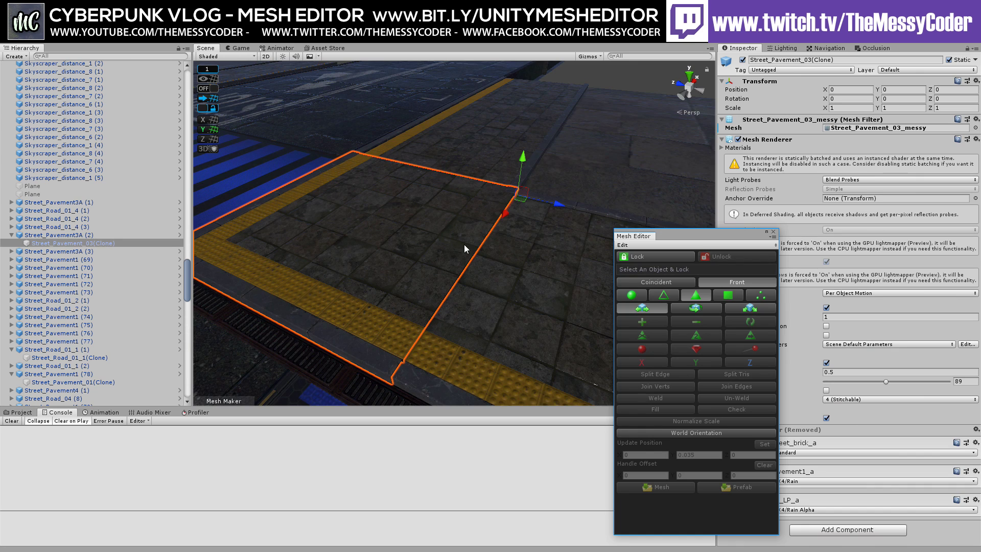
Lock the adjacent pavement piece Street_Pavement_01(Clone) for editing, saving its mesh copy as Street_Pavement_01_messy.asset in the Meshes folder
right_click_drag(464, 244, 505, 263)
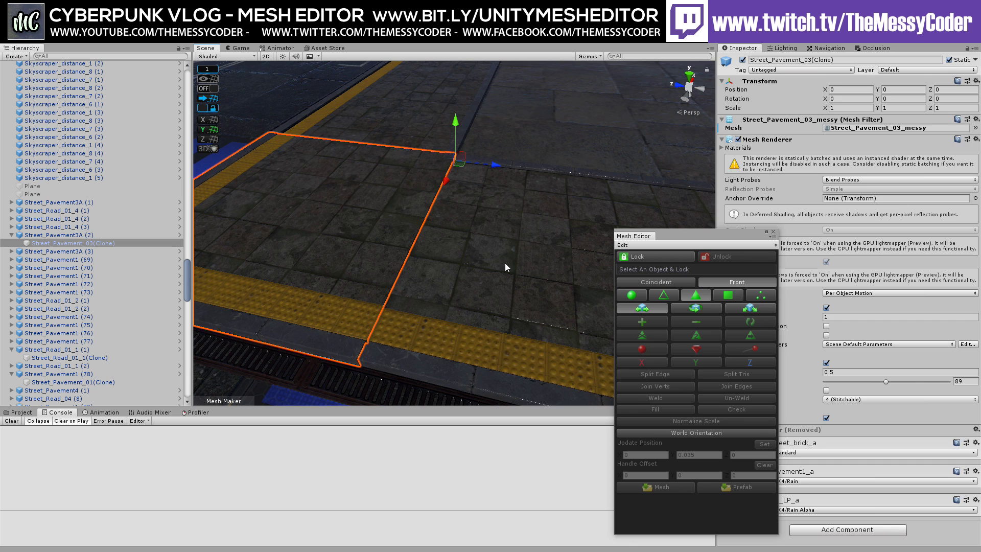
left_click(505, 263)
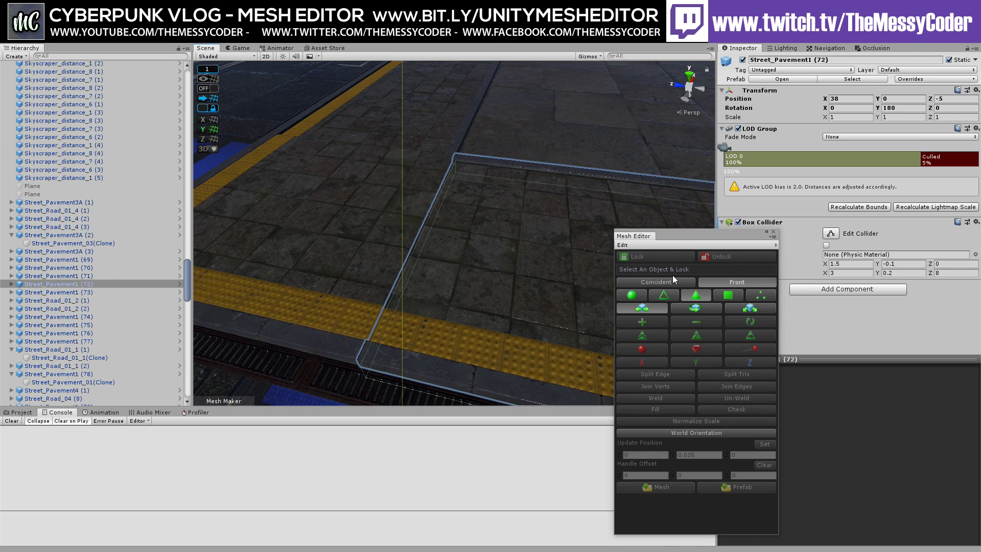
left_click(495, 231)
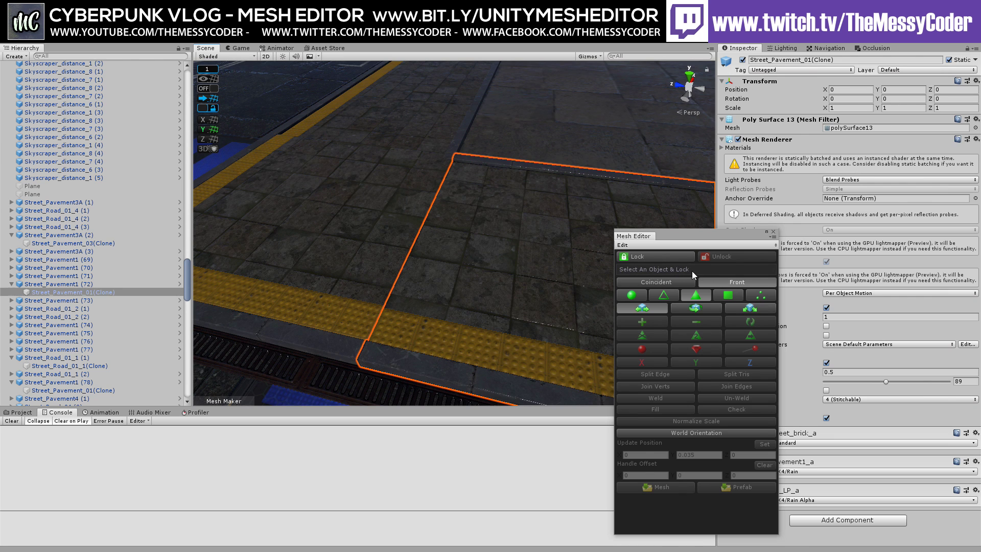
left_click(654, 255)
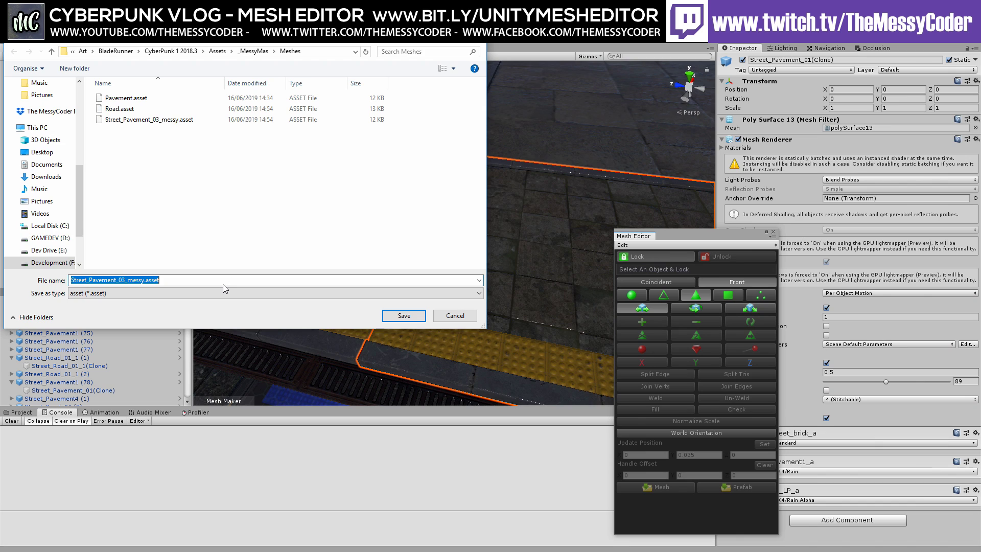
left_click_drag(121, 280, 126, 280)
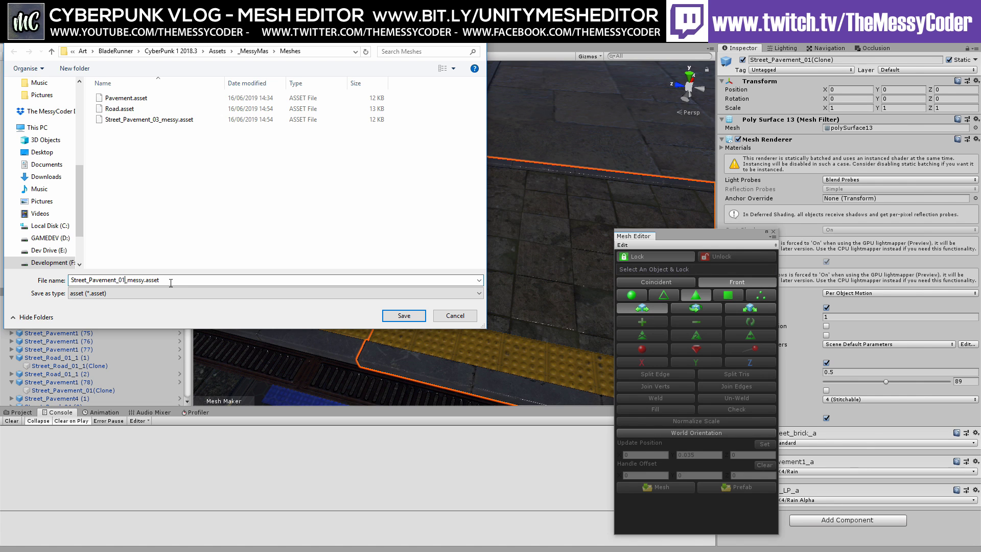
key("Return")
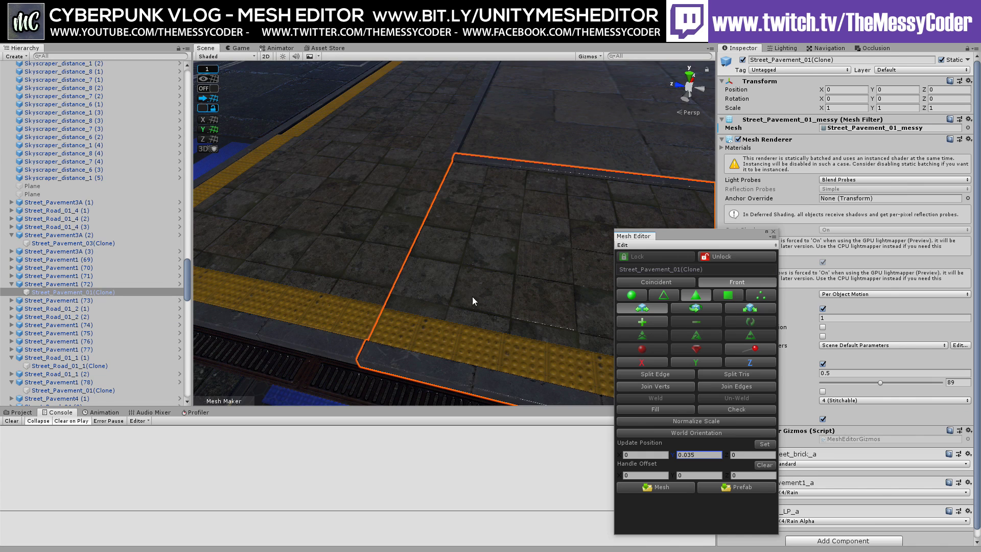
Select all triangles of the adjacent piece's yellow tactile strip and paving surface
left_click(445, 341)
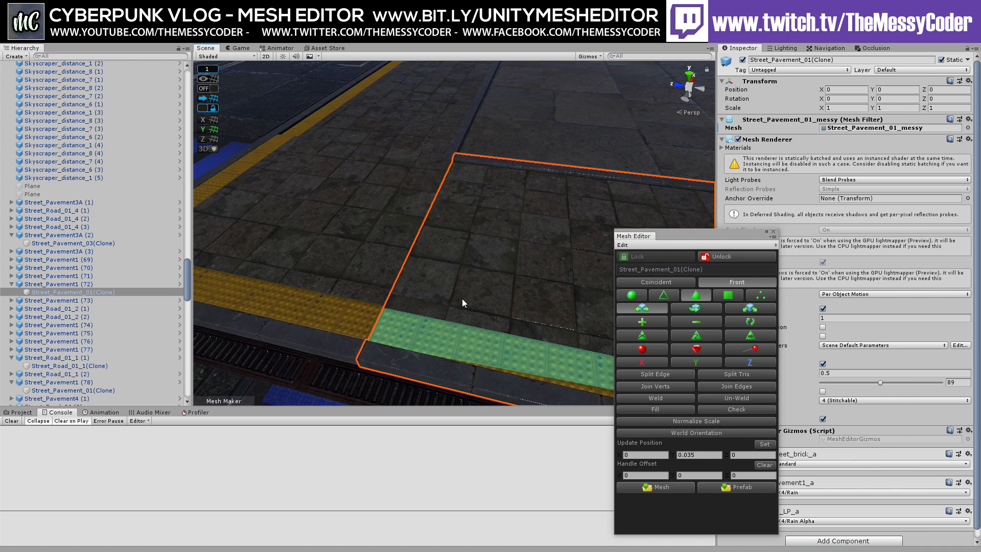
right_click_drag(518, 205, 587, 190)
left_click(587, 190, "shift")
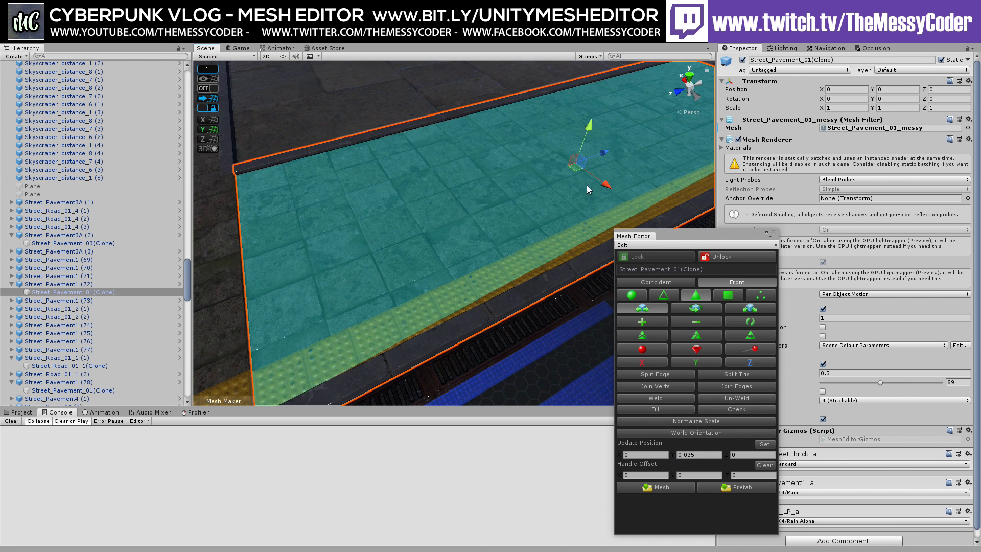
left_click(652, 211, "shift")
middle_click_drag(616, 163, 631, 138)
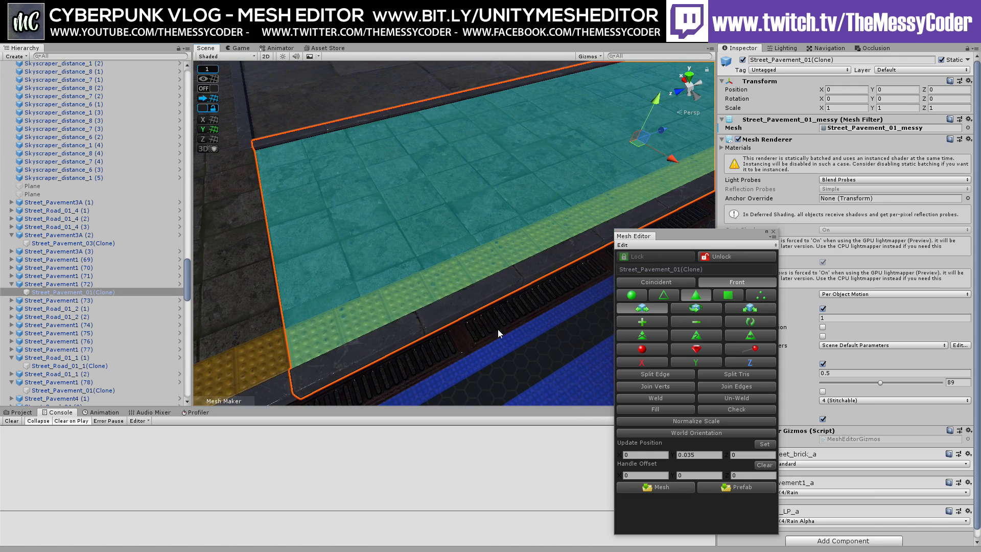
Raise the adjacent piece's selected triangles by 0.035 on the Y axis and unlock the piece
left_click(763, 443)
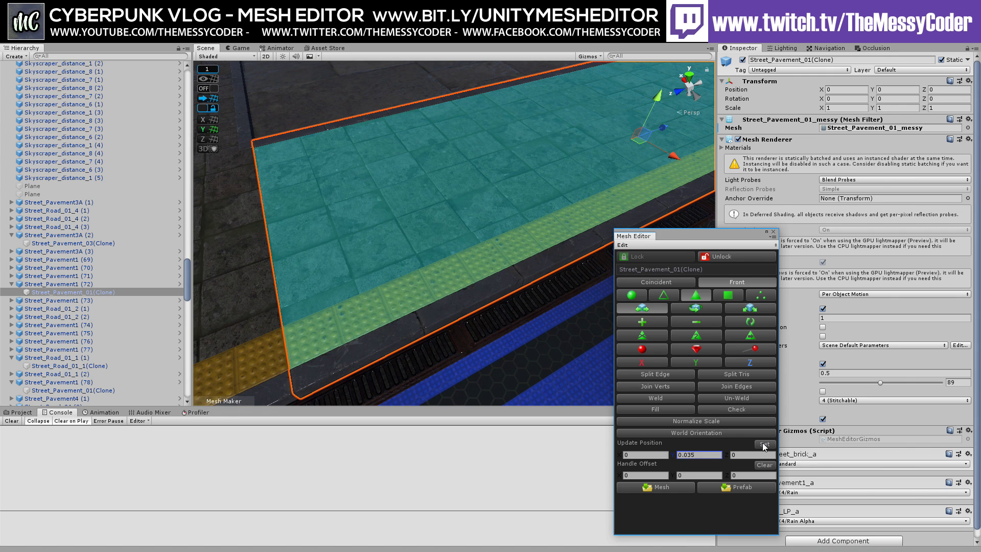
left_click(720, 257)
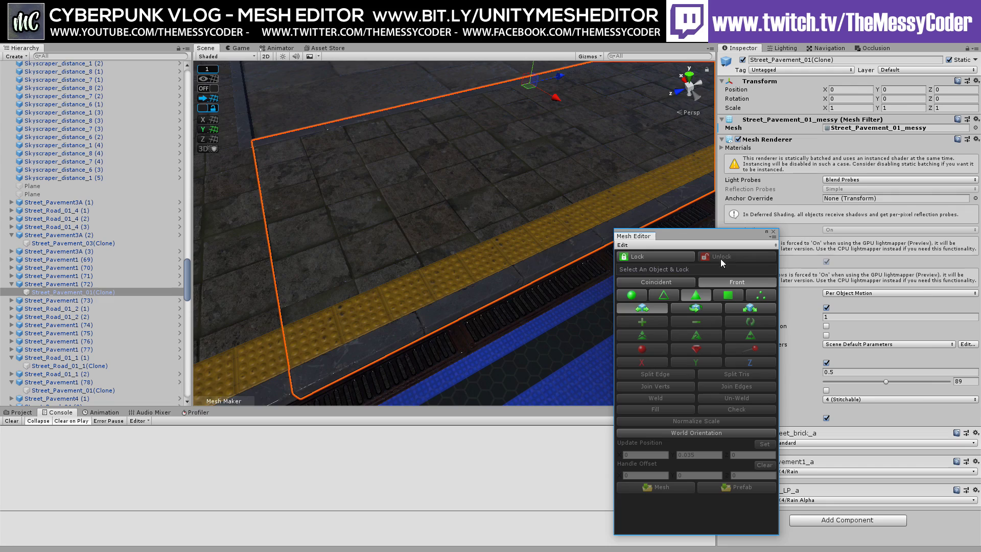
right_click_drag(512, 182, 414, 192)
middle_click_drag(529, 269, 574, 302)
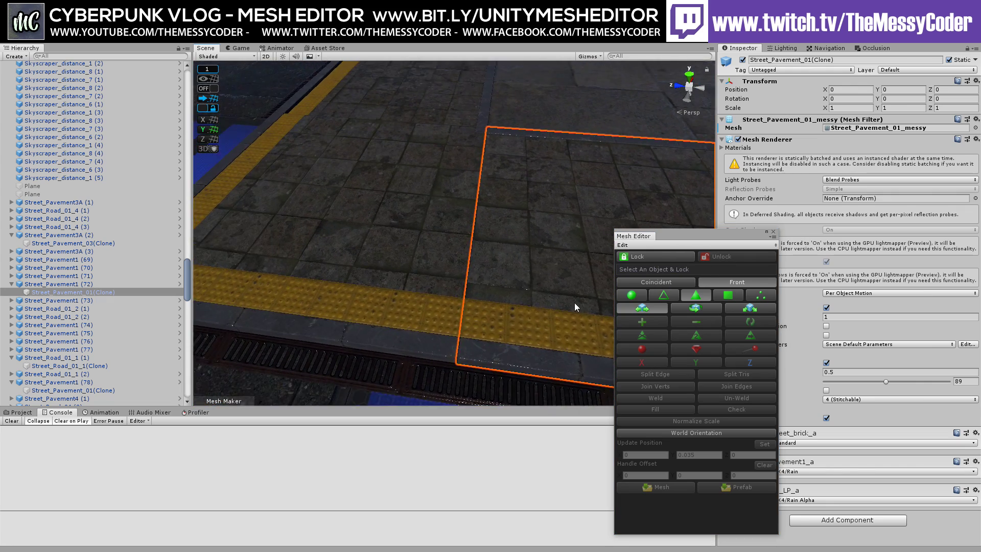
Assign the Street_Pavement_01_messy mesh to the Street_Pavement_01(Clone) object of Street_Pavement1 (71), on the corner's other side
scroll(495, 266, "up", 3)
right_click_drag(495, 266, 387, 232)
middle_click_drag(504, 111, 390, 338)
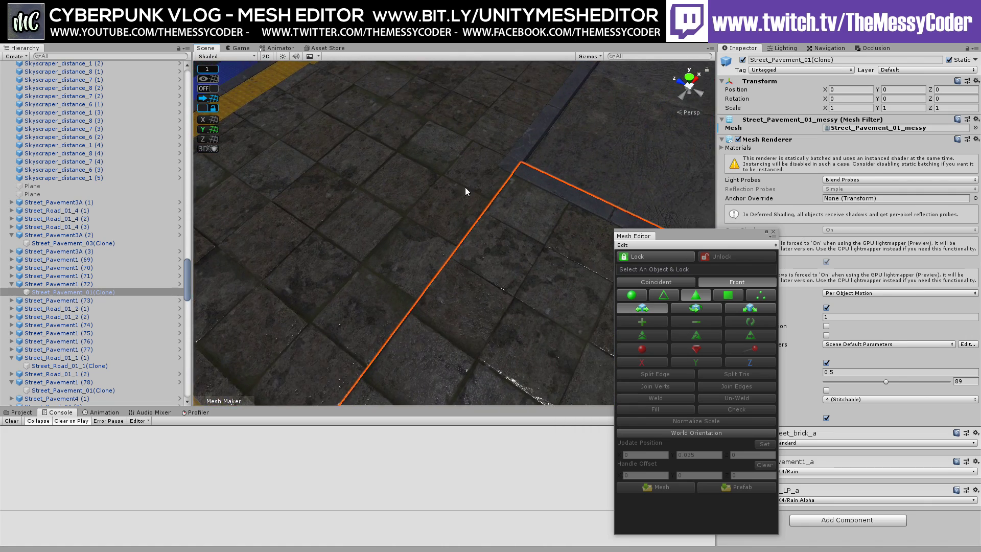
middle_click_drag(465, 187, 391, 312)
right_click_drag(408, 264, 399, 228)
left_click(400, 228)
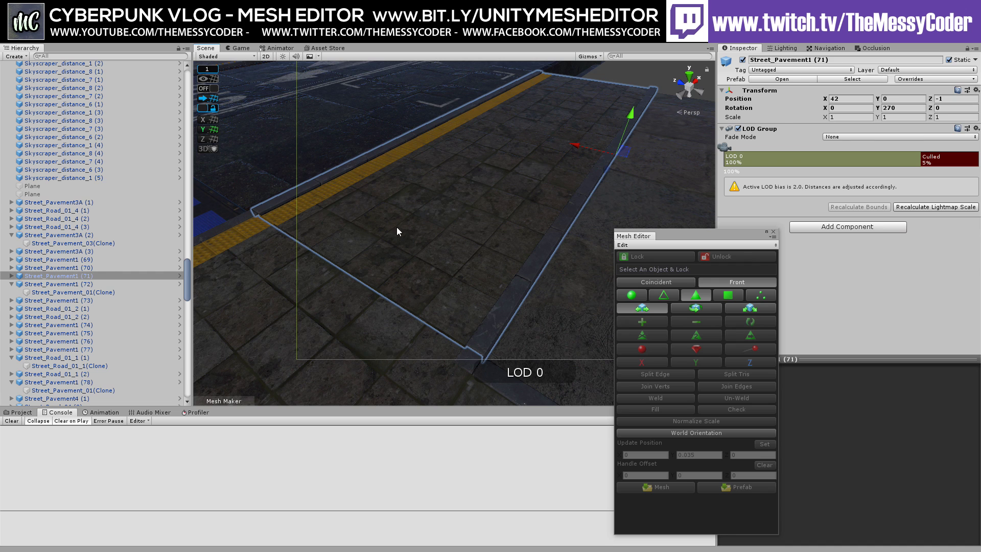
left_click(327, 227)
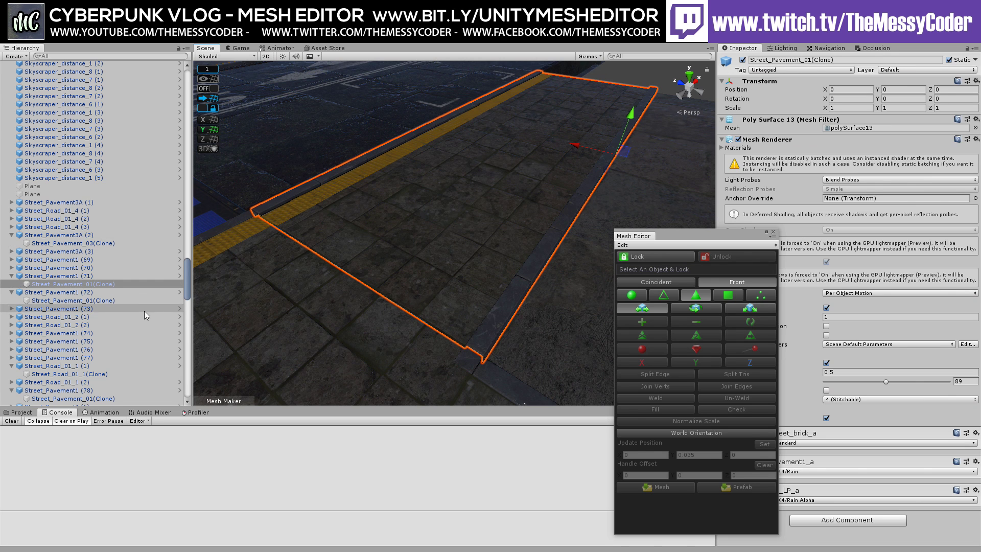
left_click(21, 412)
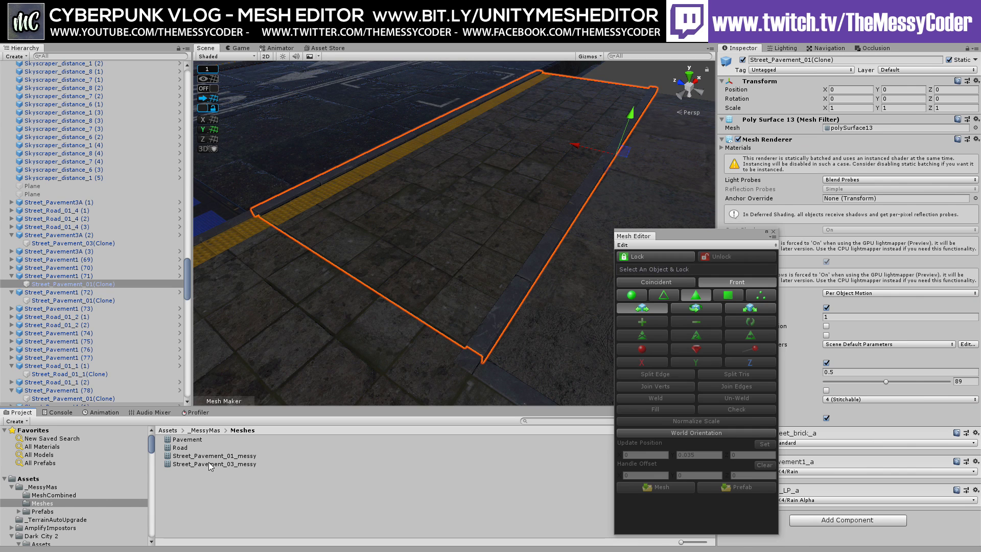
left_click_drag(208, 462, 861, 130)
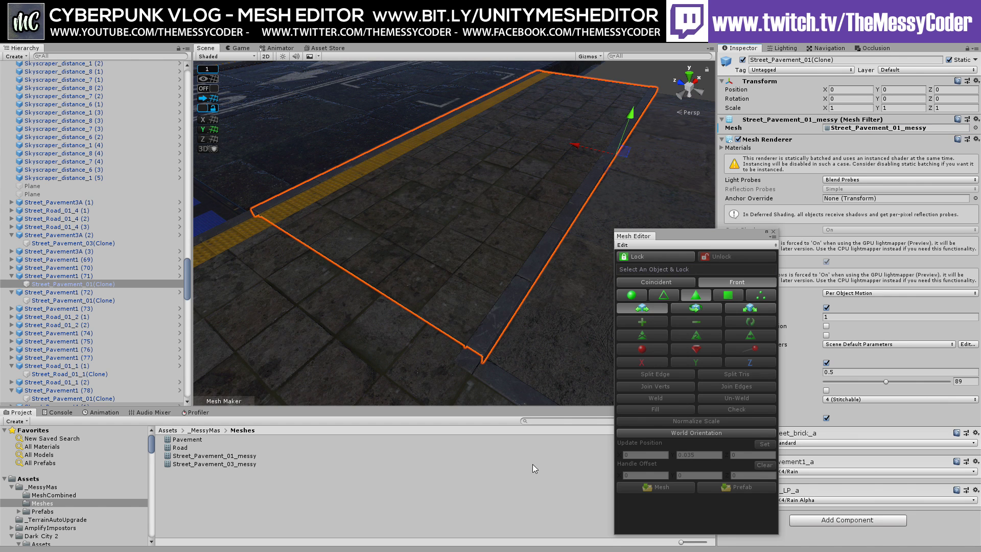
Select the pavement piece Street_Pavement1 (71) beside the corner and open its prefab for editing
left_click(481, 363)
right_click_drag(509, 203, 426, 200)
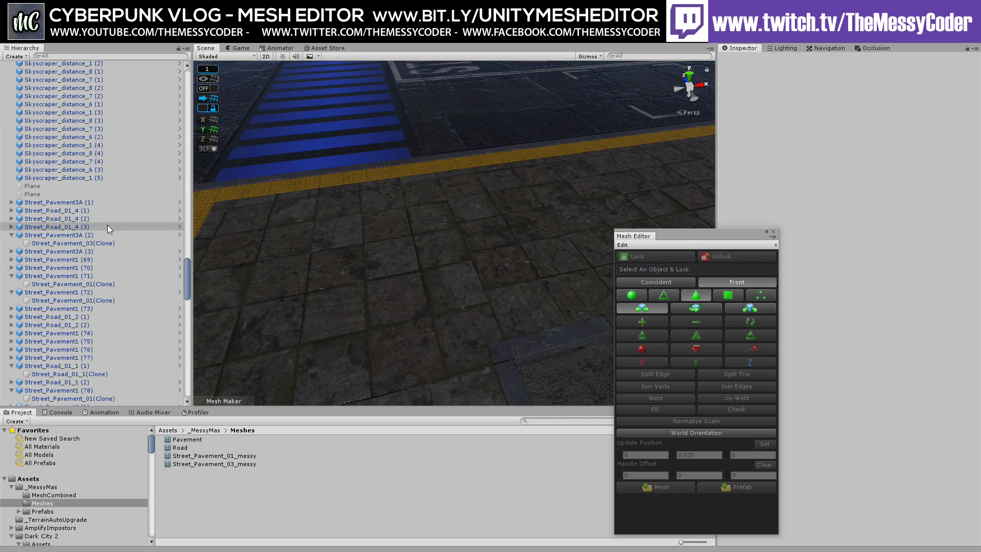
left_click(92, 178)
left_click(379, 283)
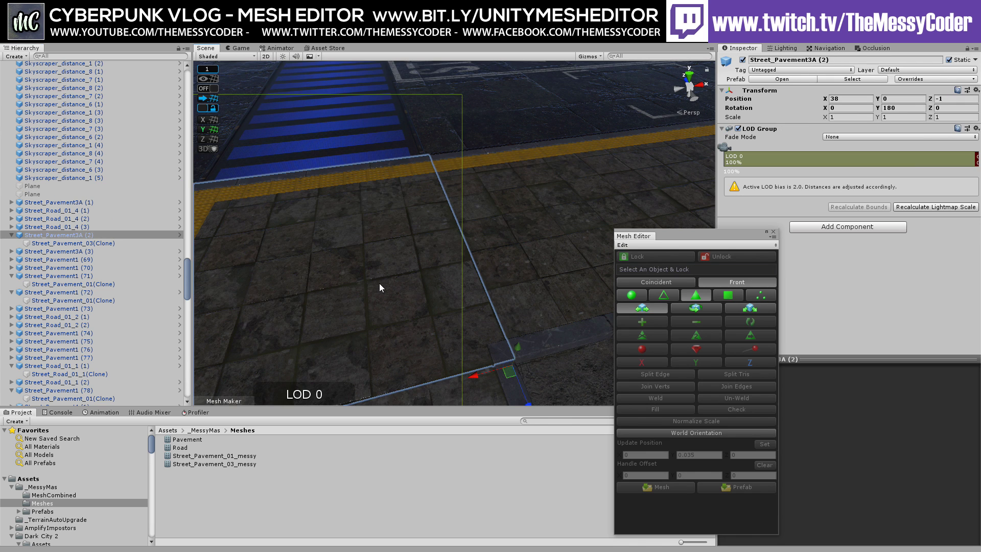
left_click(617, 207)
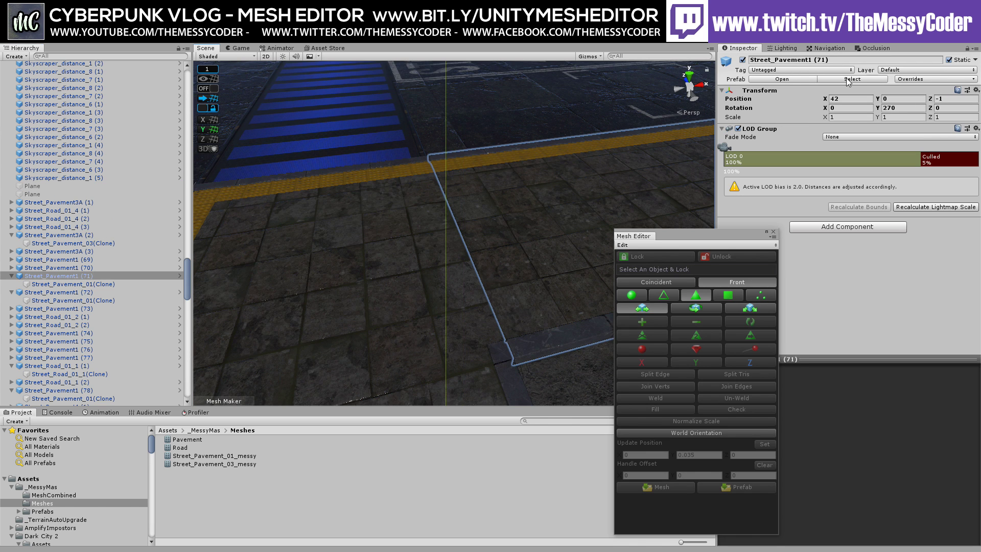
left_click(791, 79)
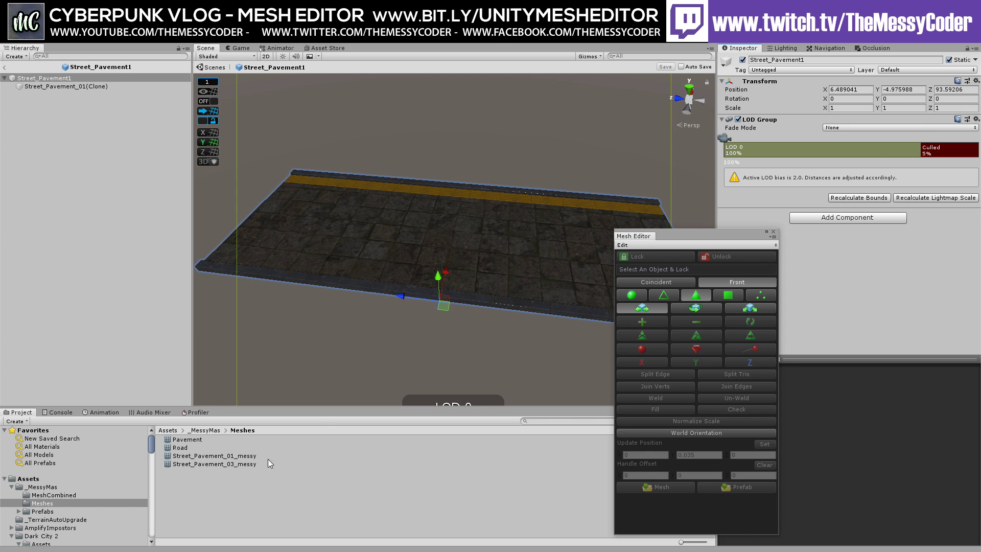
Replace the mesh of the prefab's Street_Pavement_01(Clone) object with Street_Pavement_01_messy, saving the prefab on returning to the scene
left_click(313, 257)
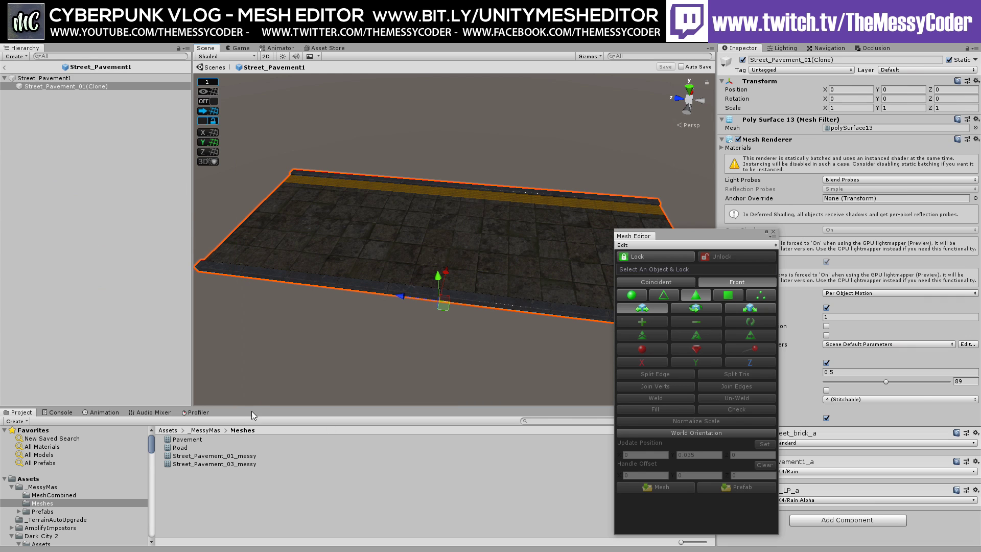
left_click_drag(749, 235, 850, 131)
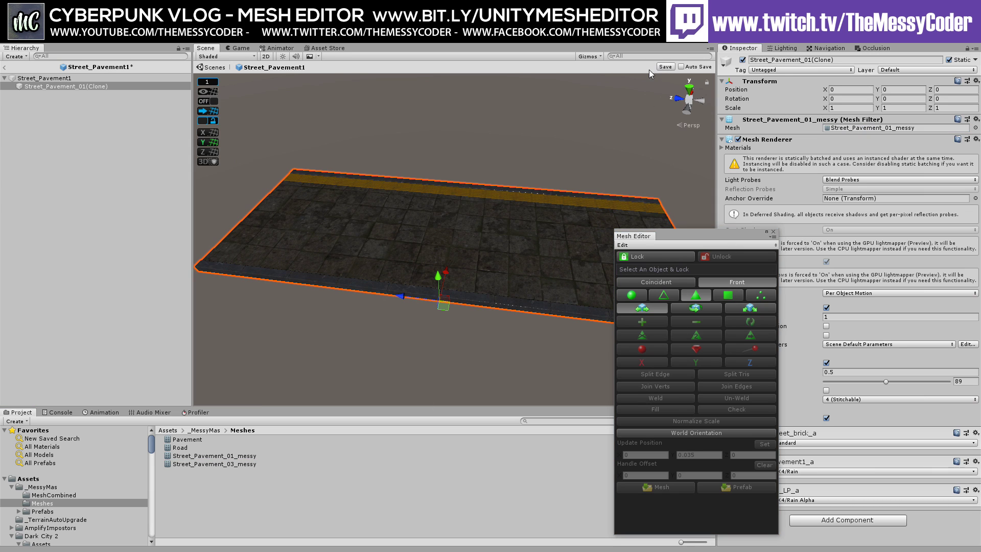
left_click(3, 67)
left_click(463, 308)
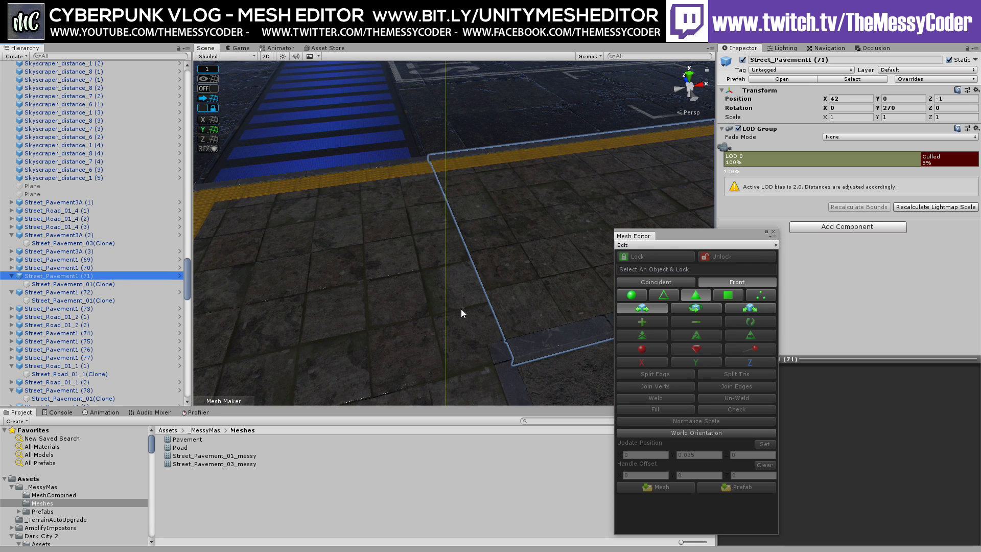
Open the corner Street_Pavement3A (2) prefab, assign the Street_Pavement_03_messy mesh to Street_Pavement_03(Clone), and save the prefab before returning to the scene
left_click(393, 245)
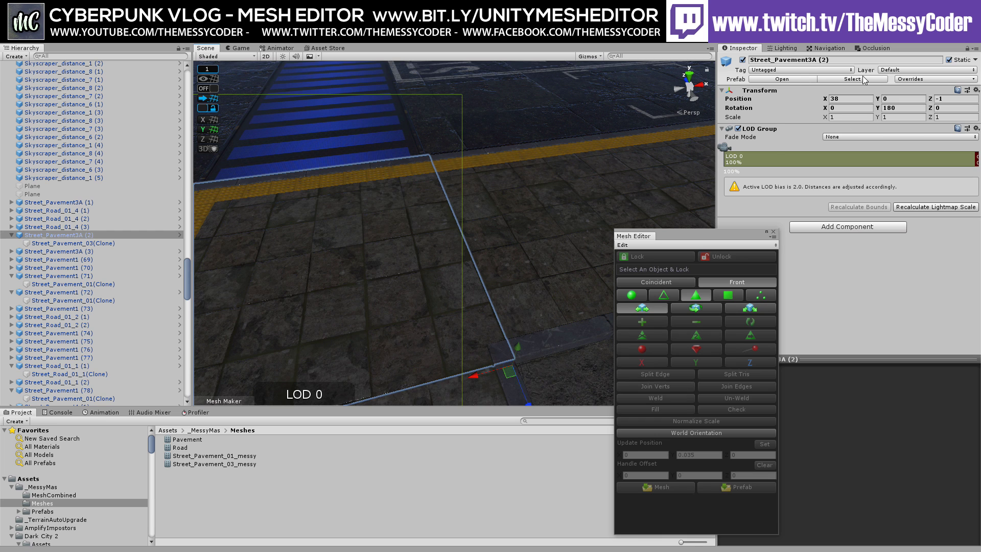
left_click(789, 79)
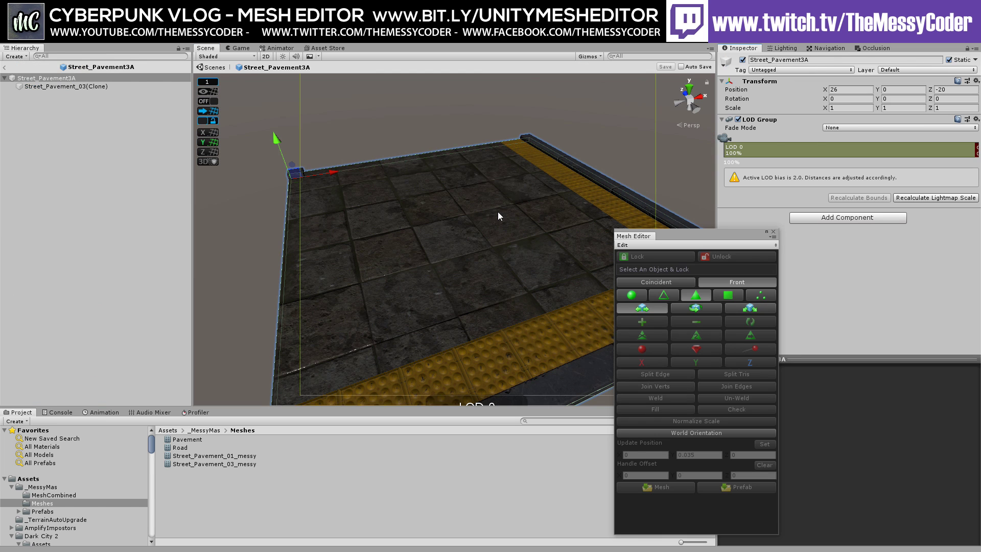
left_click(417, 202)
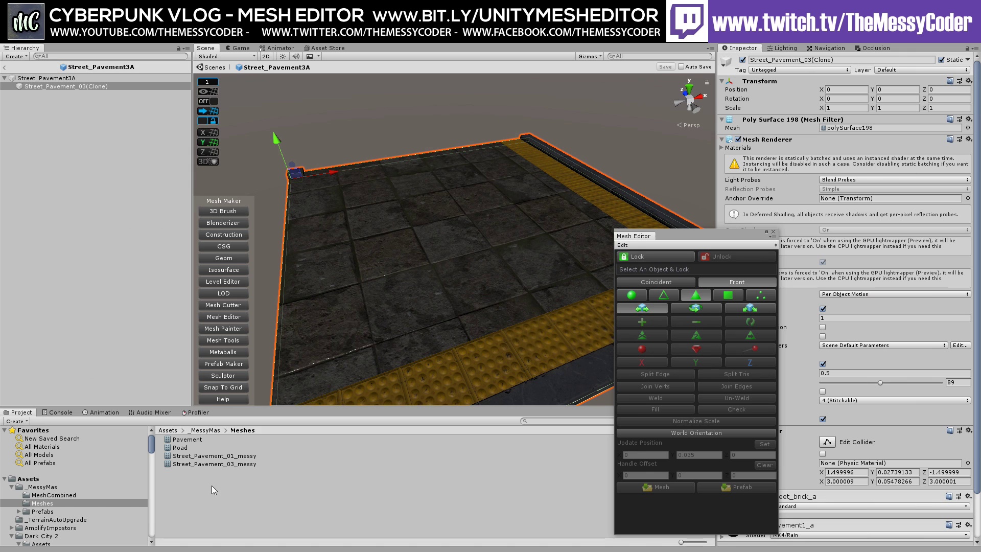
left_click_drag(207, 466, 854, 129)
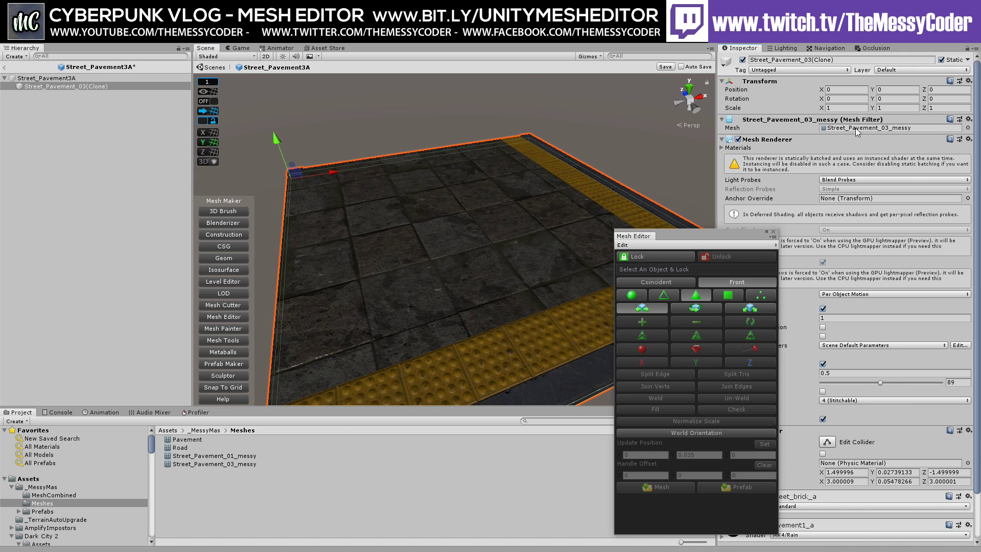
left_click_drag(402, 199, 500, 191, "alt")
scroll(499, 190, "up", 3)
right_click_drag(500, 193, 376, 220)
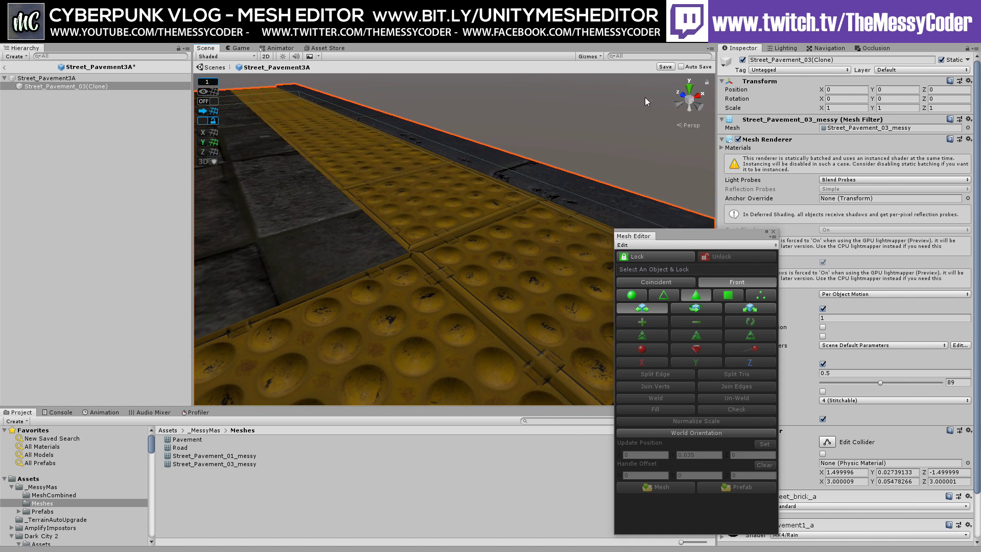
left_click(662, 68)
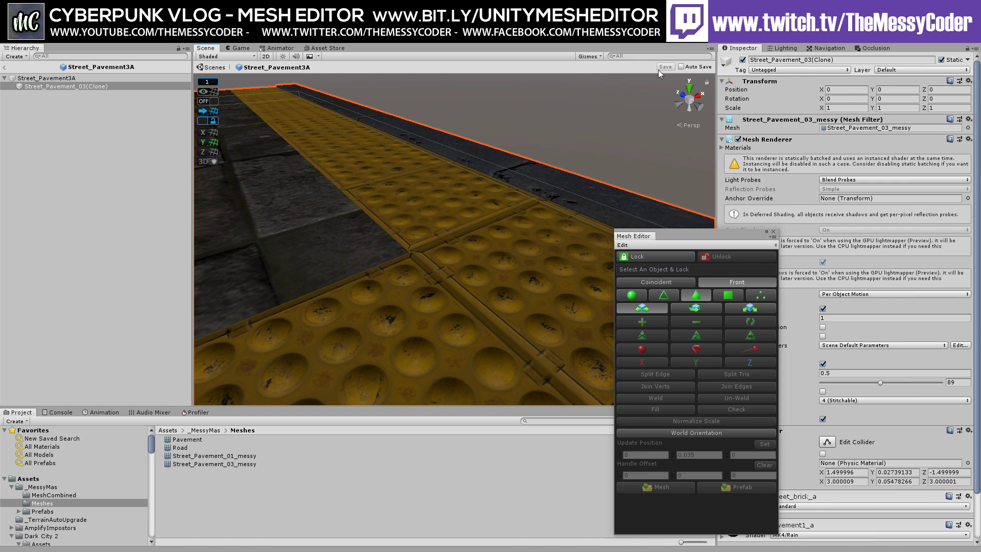
left_click(4, 67)
Select the straight pavement piece Street_Pavement1 (75) beside the road and open its prefab for editing
scroll(453, 262, "down", 5)
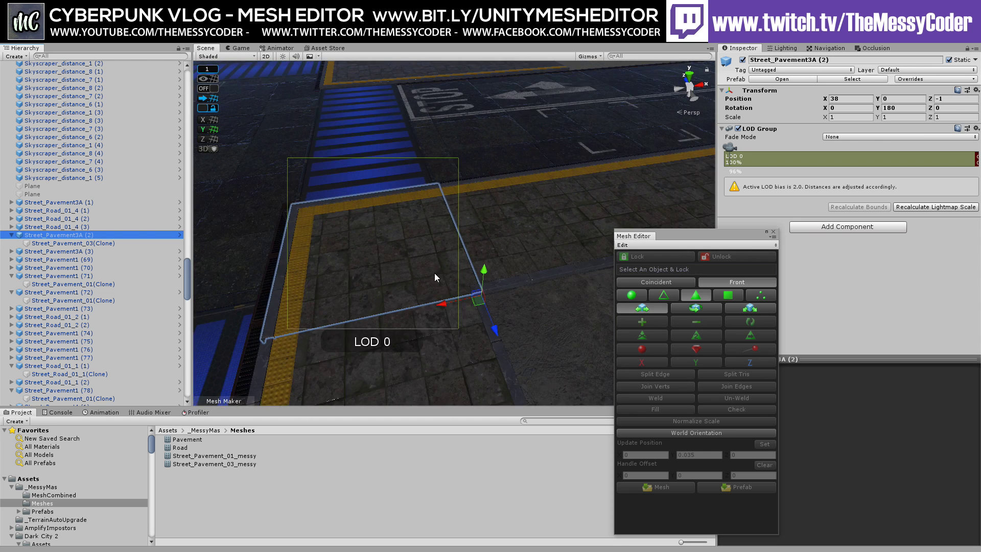
middle_click_drag(433, 276, 508, 258)
right_click_drag(305, 234, 703, 210)
middle_click_drag(703, 210, 352, 250)
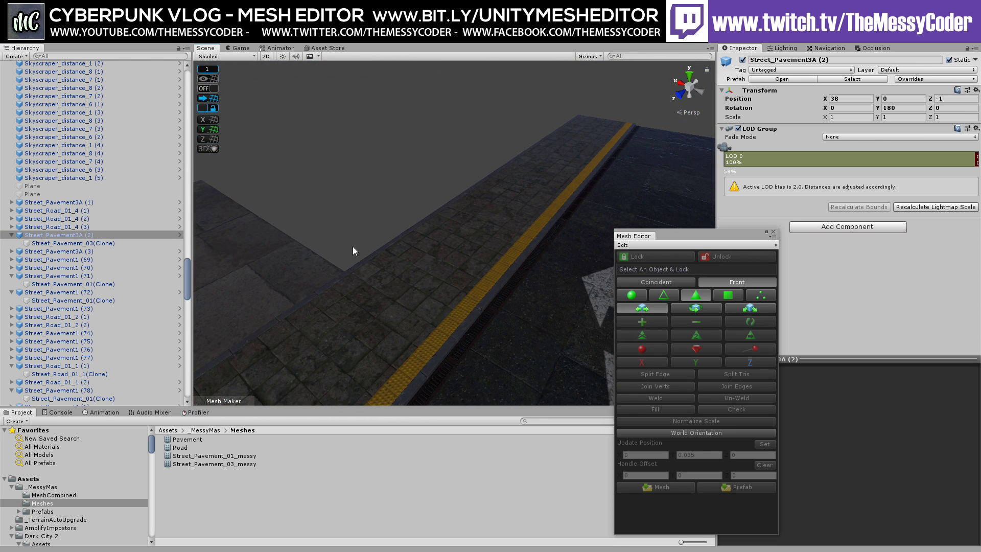
left_click(532, 168)
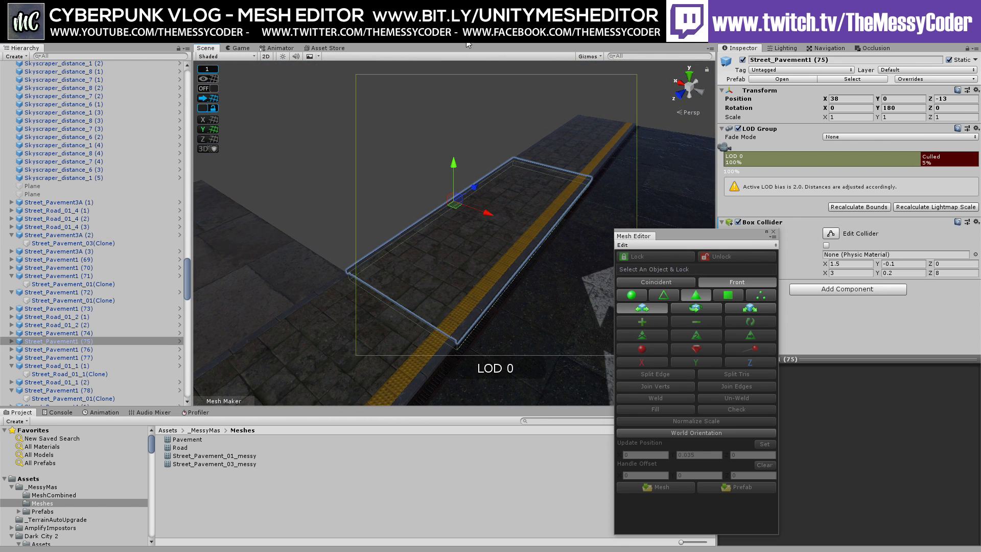
scroll(488, 163, "up", 6)
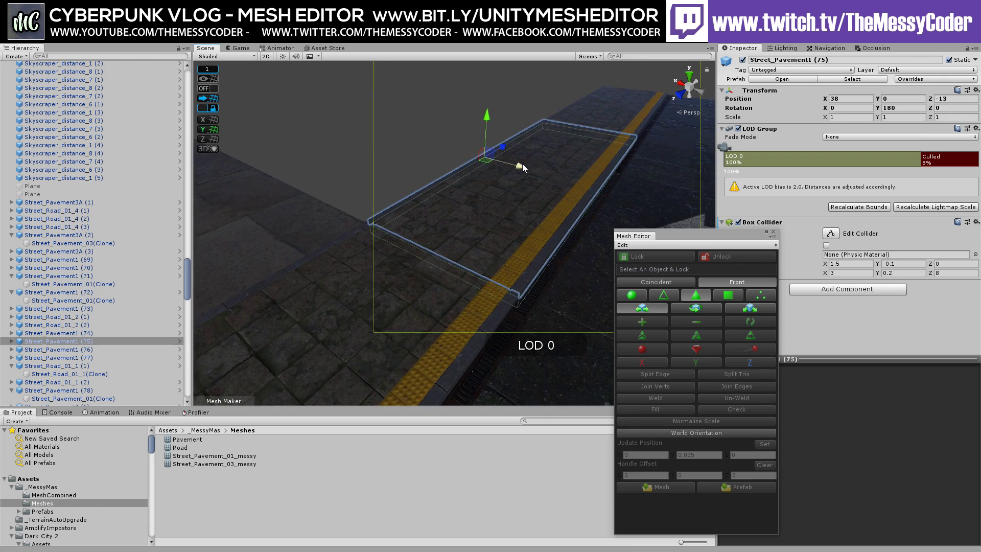
scroll(502, 204, "up", 3)
right_click_drag(430, 215, 537, 175)
middle_click_drag(537, 176, 393, 173)
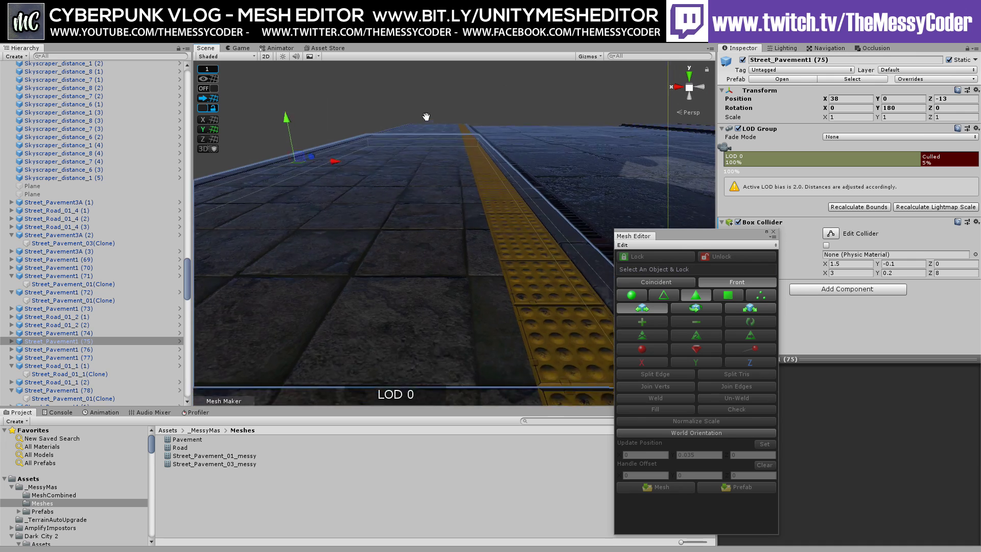
left_click_drag(392, 172, 419, 254, "alt")
middle_click_drag(420, 254, 361, 310)
left_click(781, 79)
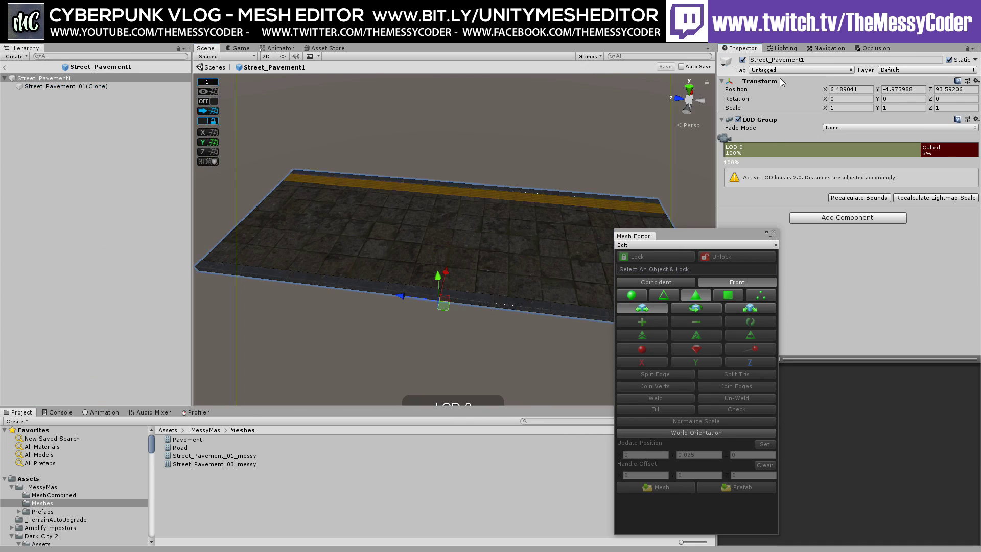
Add a Box Collider component to the prefab's Street_Pavement_01(Clone) object
left_click(70, 87)
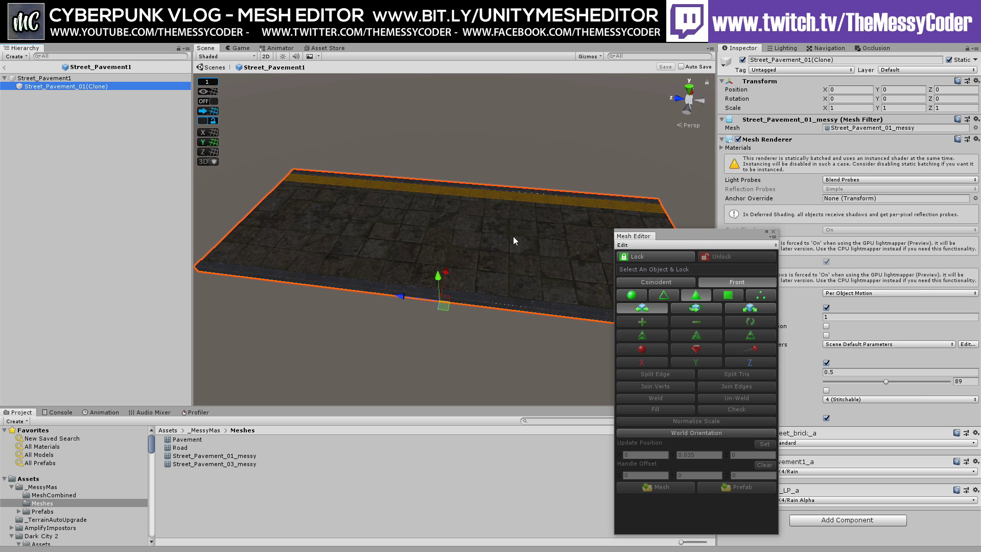
left_click_drag(698, 233, 559, 314)
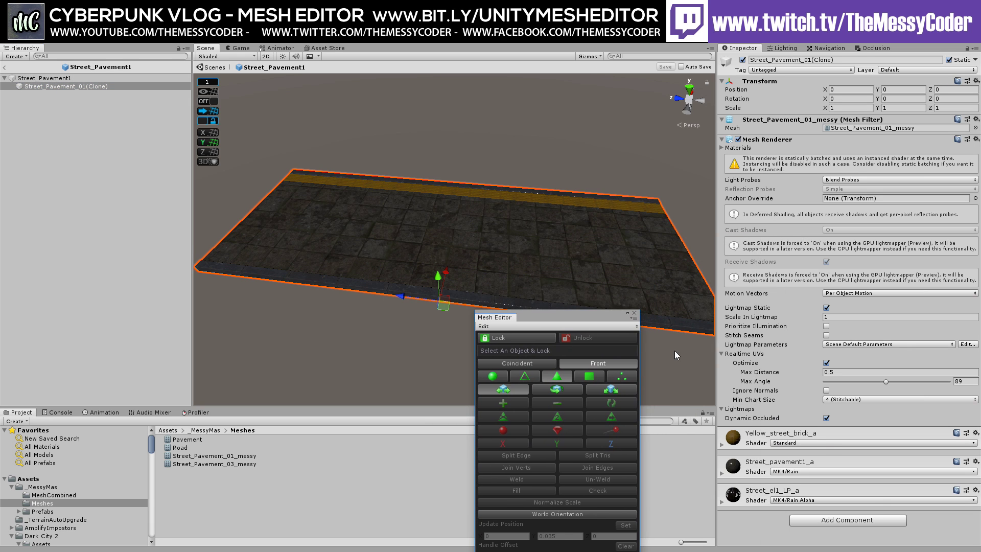
left_click(853, 521)
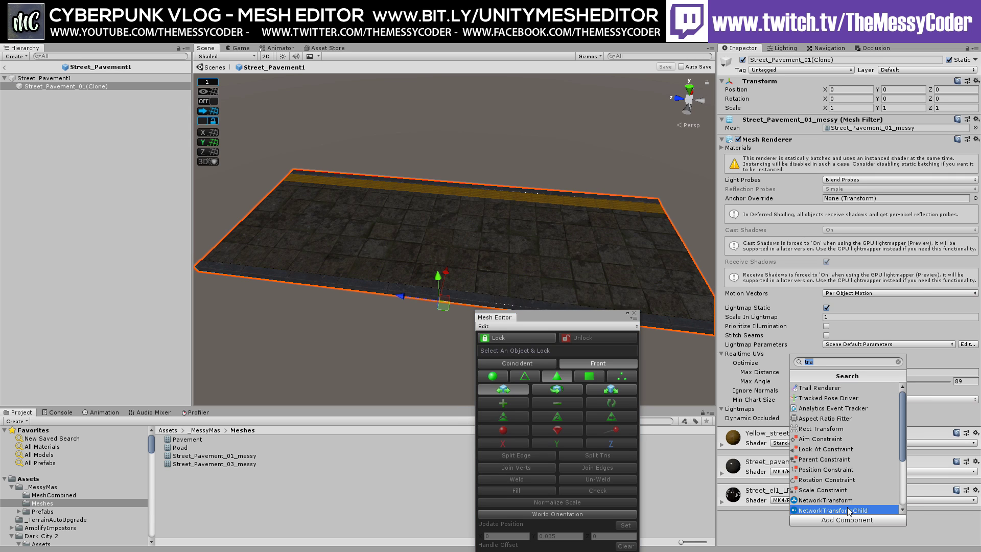
type("box")
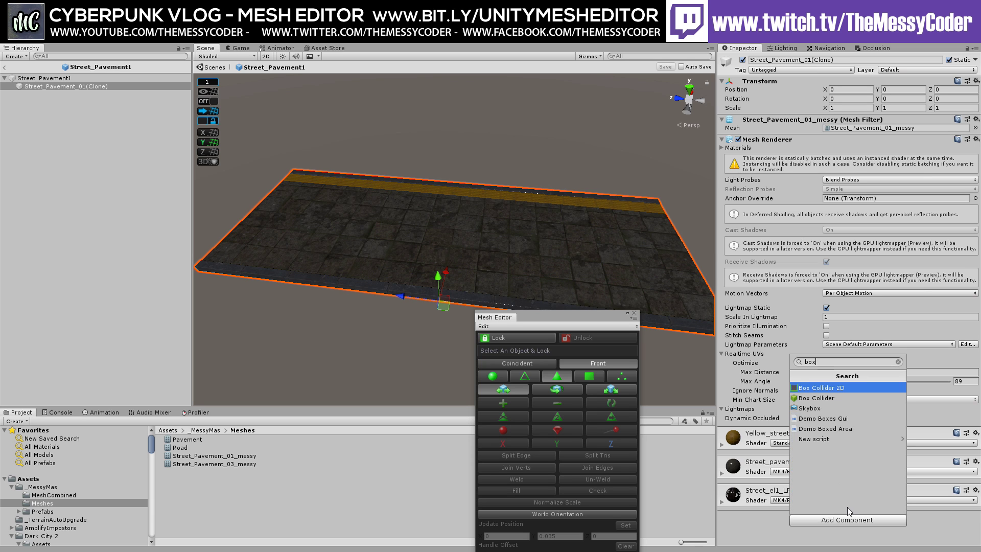
left_click(817, 398)
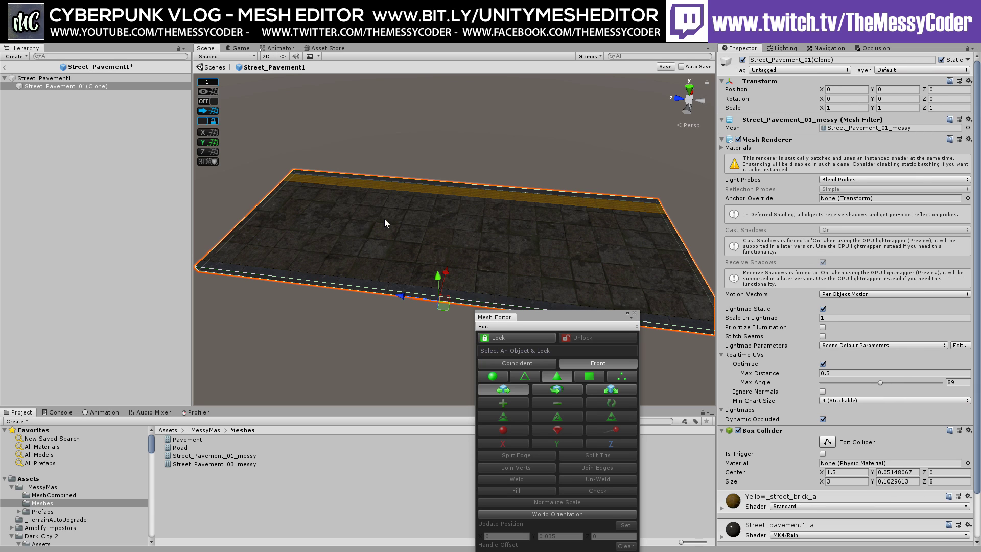
Examine how the new Box Collider fits the kerb edges and paving surface of the pavement mesh
middle_click_drag(385, 221, 584, 226)
scroll(489, 265, "up", 4)
middle_click_drag(496, 242, 479, 184)
left_click_drag(480, 184, 551, 141, "alt")
middle_click_drag(505, 210, 612, 209)
scroll(600, 234, "up", 8)
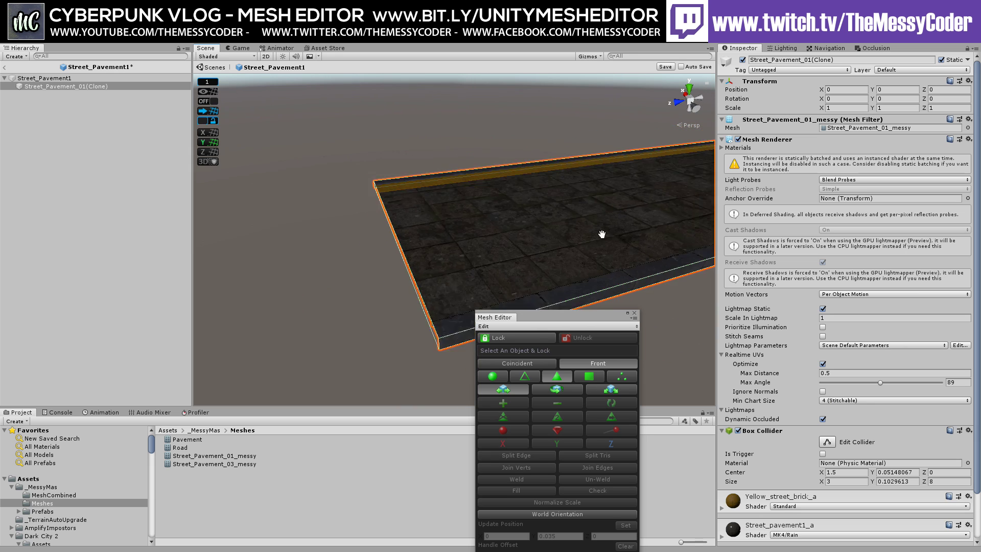
right_click_drag(442, 219, 480, 178)
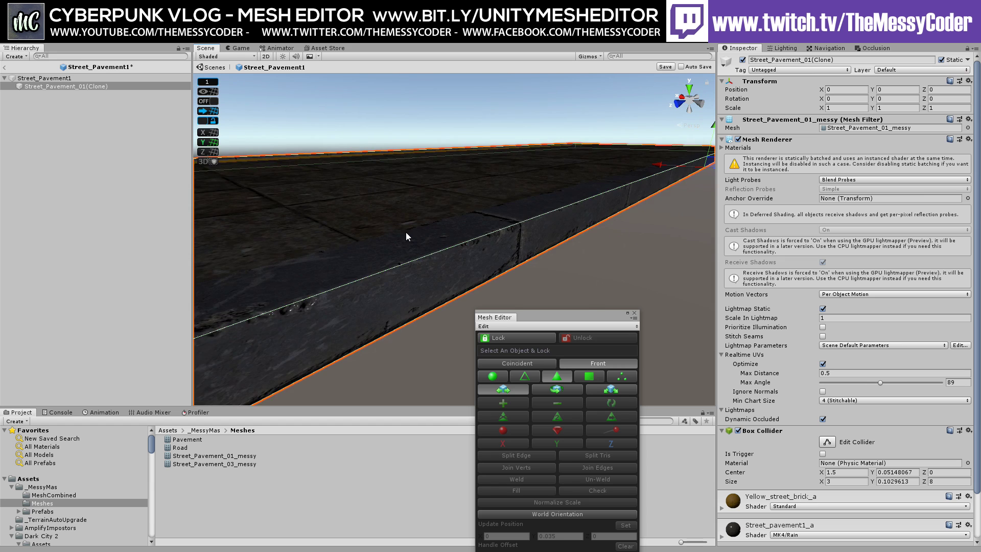
middle_click_drag(405, 235, 450, 195)
right_click_drag(470, 212, 406, 214)
middle_click_drag(479, 217, 639, 269)
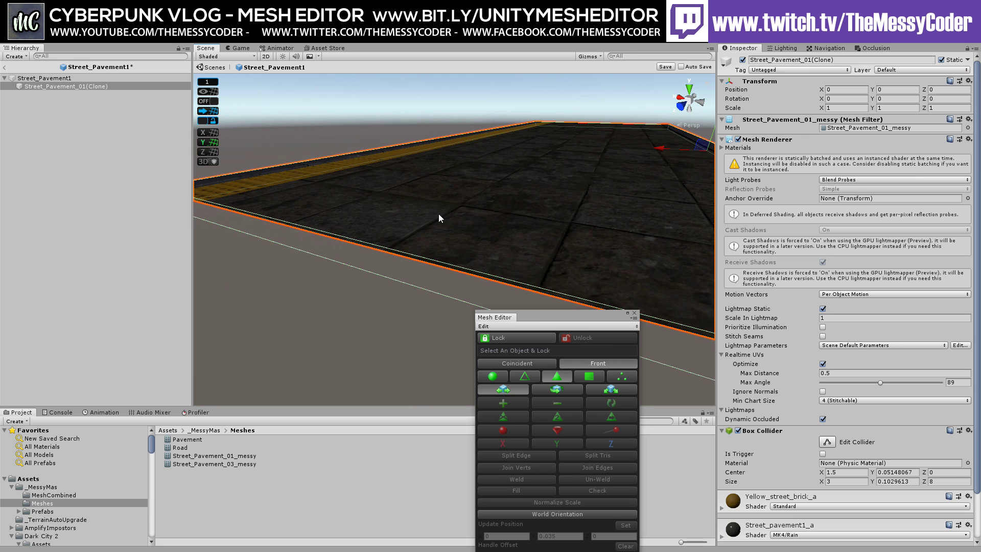
middle_click_drag(438, 215, 317, 202)
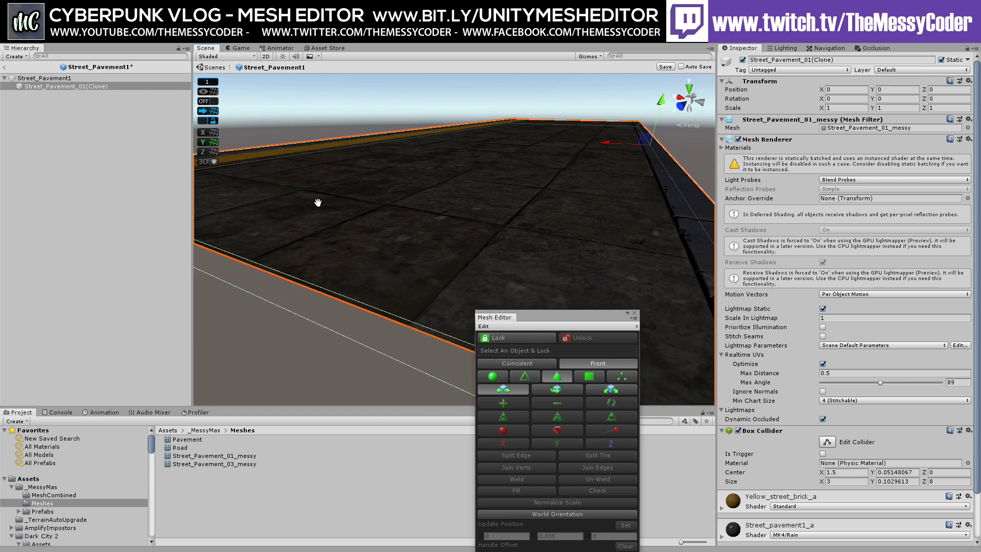
middle_click_drag(500, 208, 442, 179)
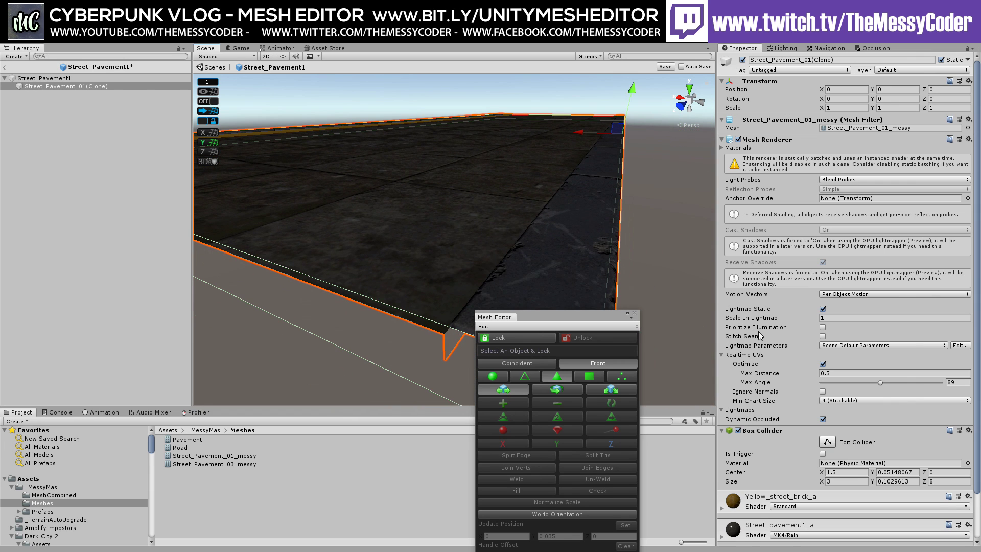
Open the Y value of the Box Collider's center for editing
scroll(877, 388, "down", 3)
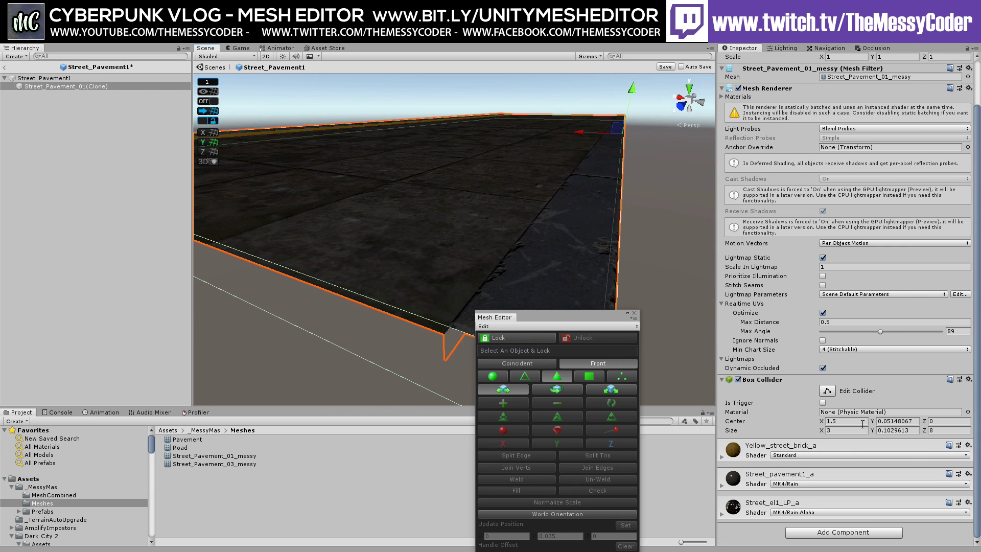
left_click(878, 422)
mouse_move(494, 193)
middle_mouse_down()
mouse_move(491, 208)
mouse_move(493, 181)
middle_mouse_up()
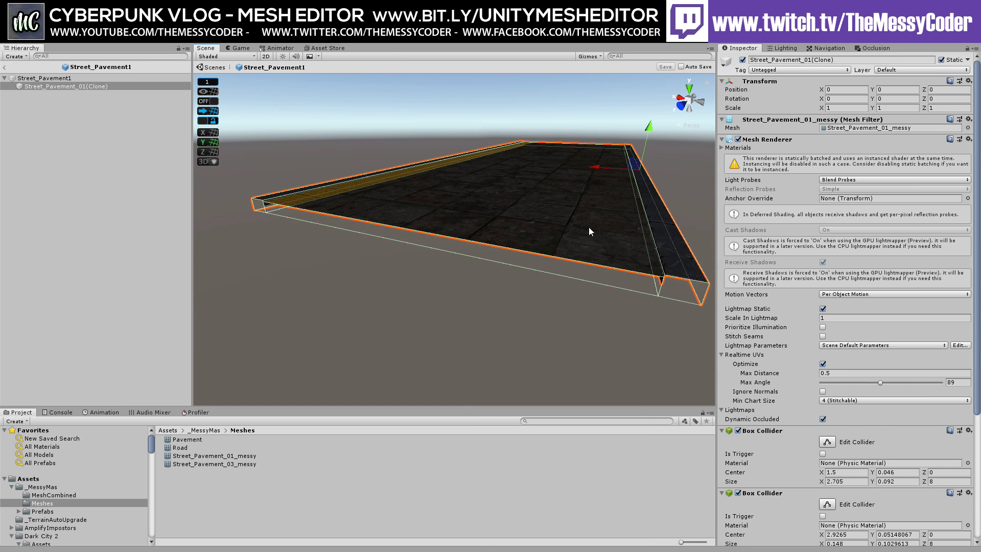
Inspect the three Box Colliders covering the paving surface and both kerb edges of the pavement prefab
scroll(747, 350, "down", 3)
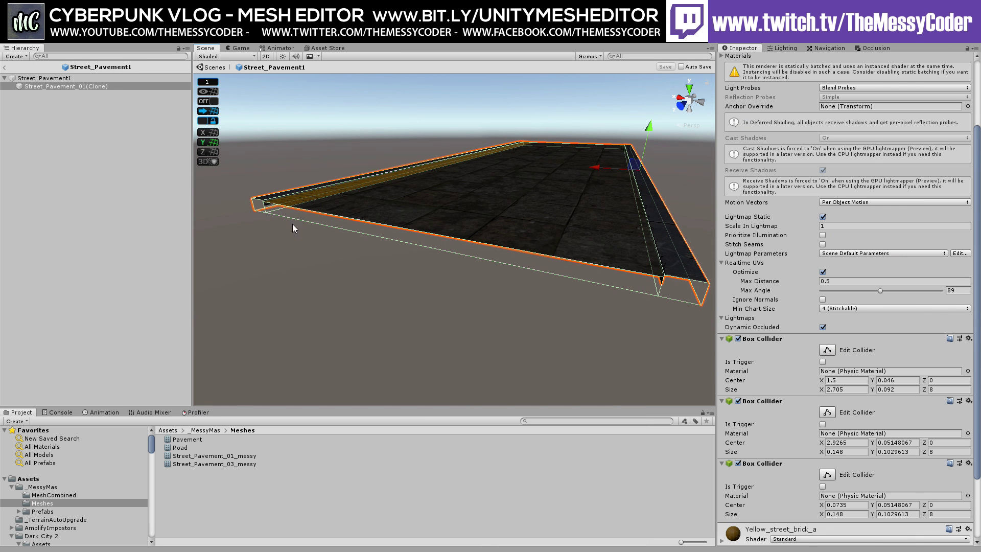
middle_click_drag(397, 193, 344, 209)
middle_click_drag(520, 222, 513, 284)
scroll(524, 295, "up", 2)
right_click_drag(481, 268, 500, 298)
left_click_drag(500, 299, 588, 199, "alt")
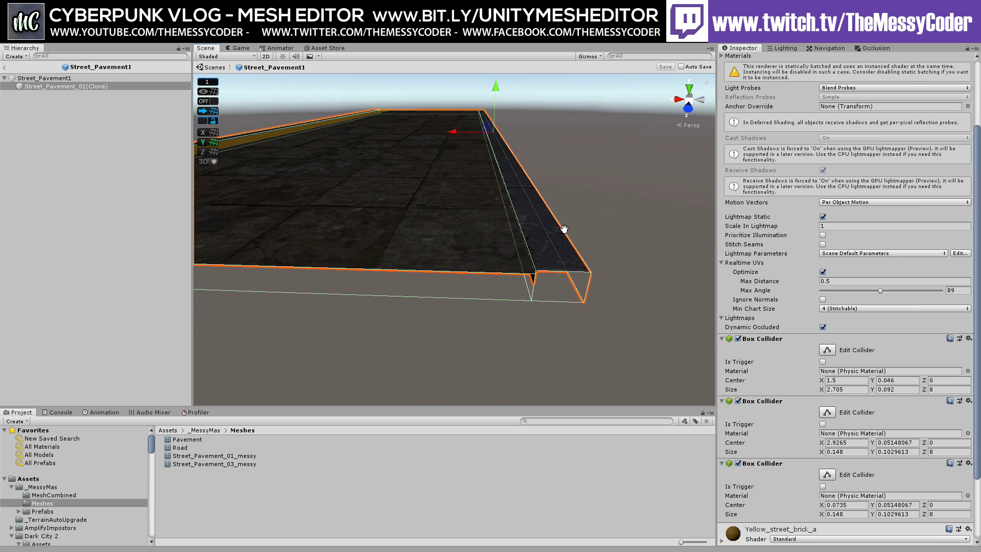
scroll(605, 244, "up", 2)
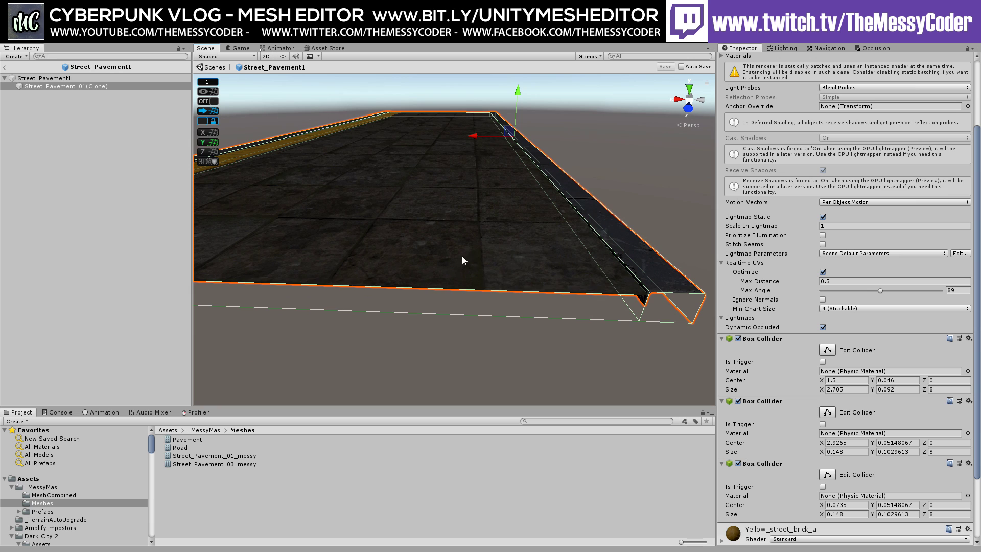
middle_click_drag(462, 260, 584, 254)
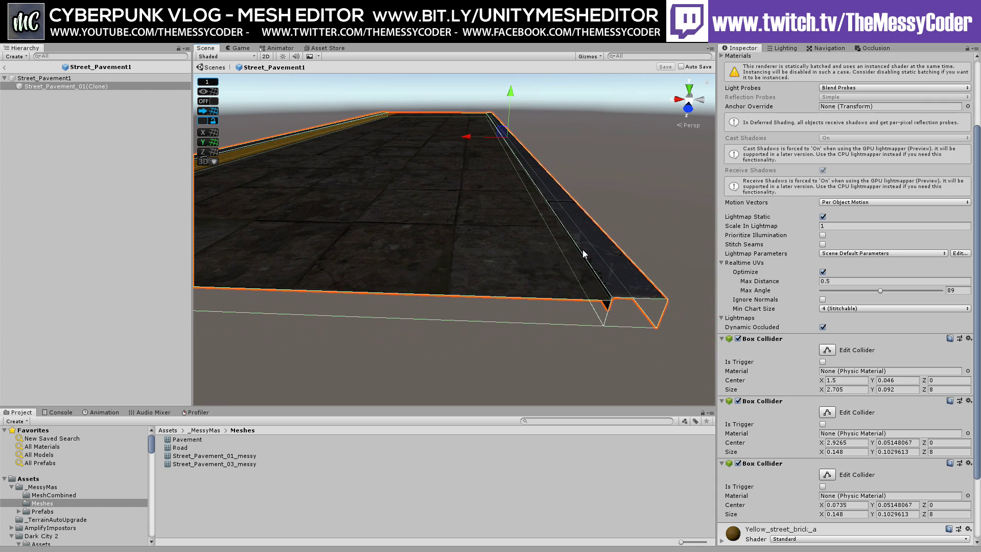
right_click_drag(583, 254, 504, 239)
middle_click_drag(505, 238, 425, 222)
right_click_drag(424, 221, 490, 235)
middle_click_drag(494, 247, 455, 233)
left_click_drag(455, 232, 527, 245, "alt")
middle_click_drag(528, 245, 569, 257)
middle_click_drag(644, 280, 598, 295)
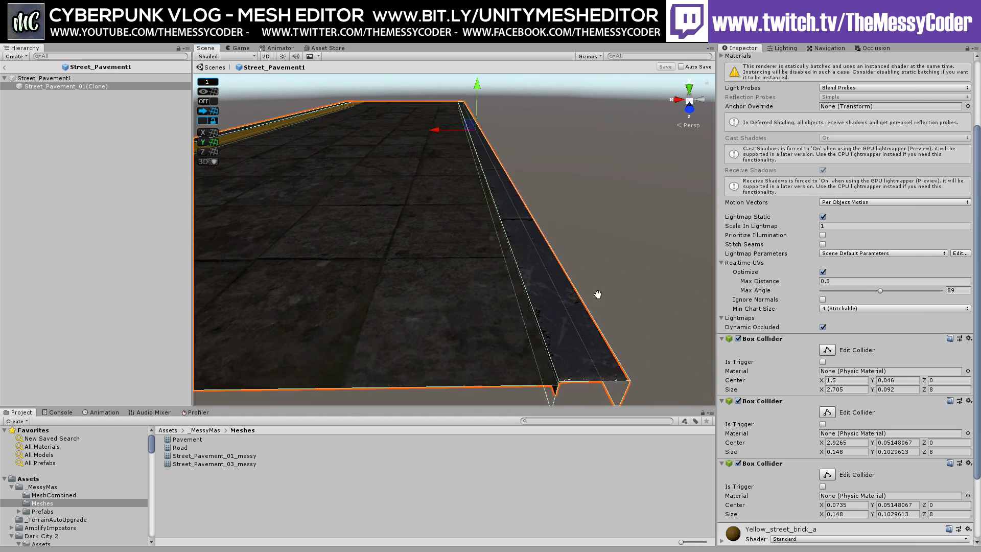
left_click_drag(491, 298, 398, 282, "alt")
middle_click_drag(457, 283, 444, 287)
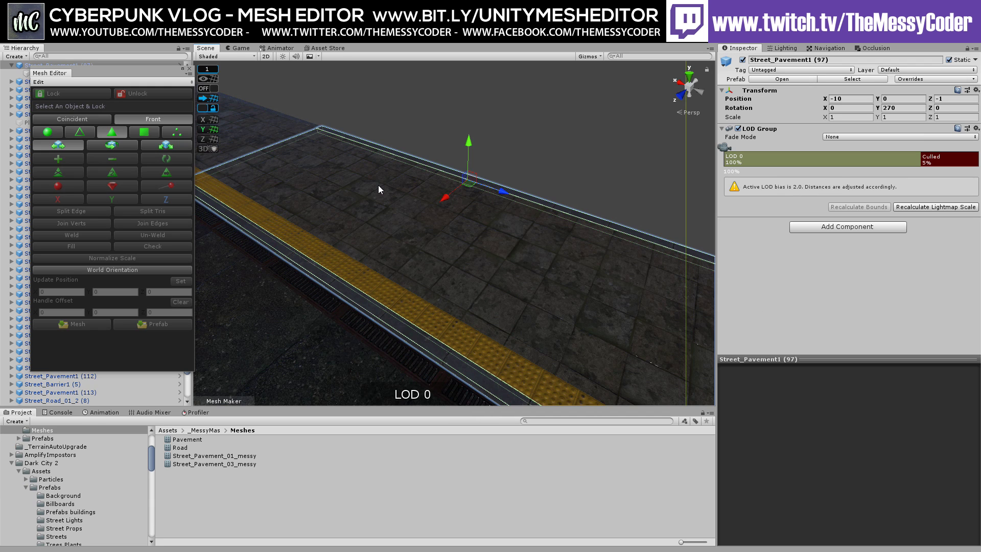
Check the mesh on Street_Pavement1 (97)'s Street_Pavement_01(Clone) and preview the Street_Pavement_03_messy and Street_Pavement_01_messy mesh assets
left_click_drag(102, 73, 83, 111)
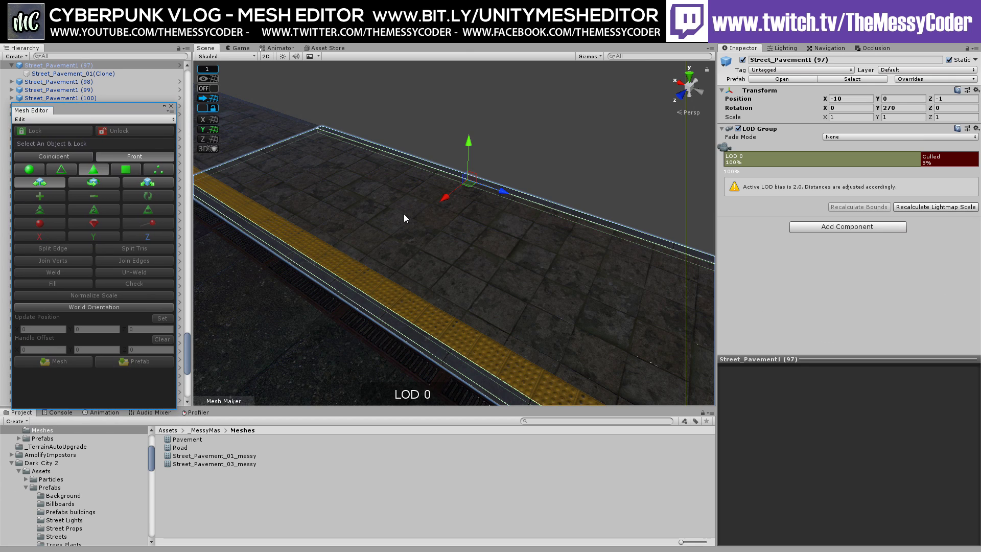
left_click(86, 74)
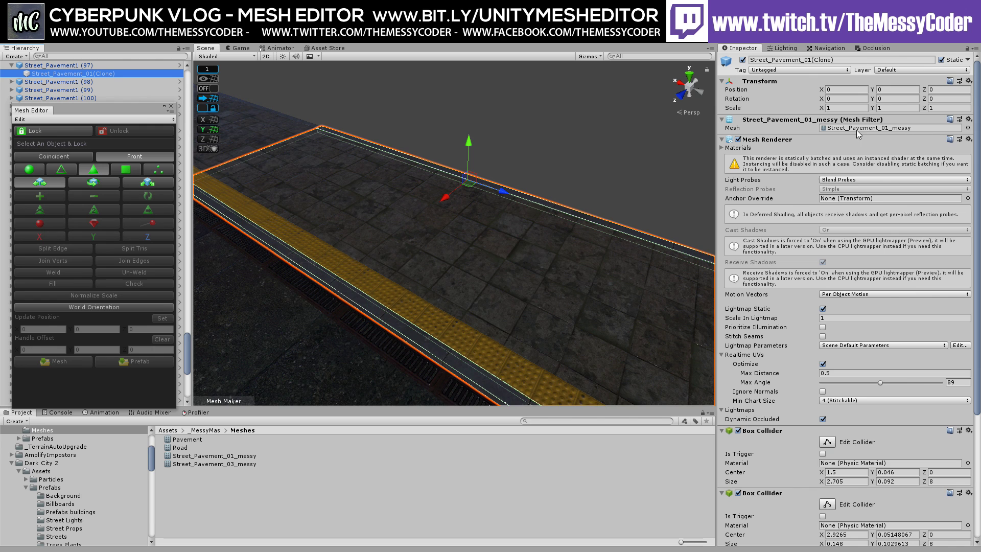
left_click(211, 464)
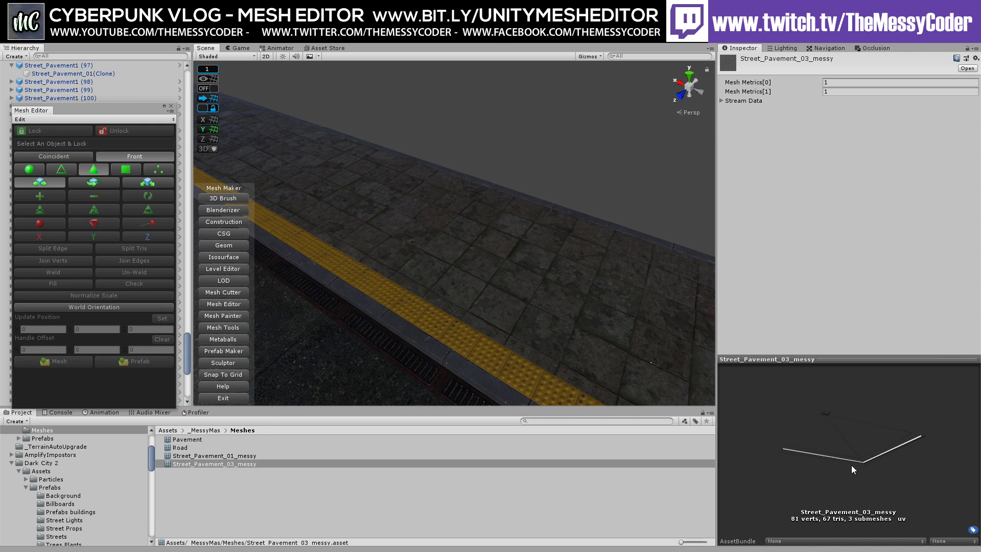
left_click_drag(853, 484, 855, 452)
left_click(276, 456)
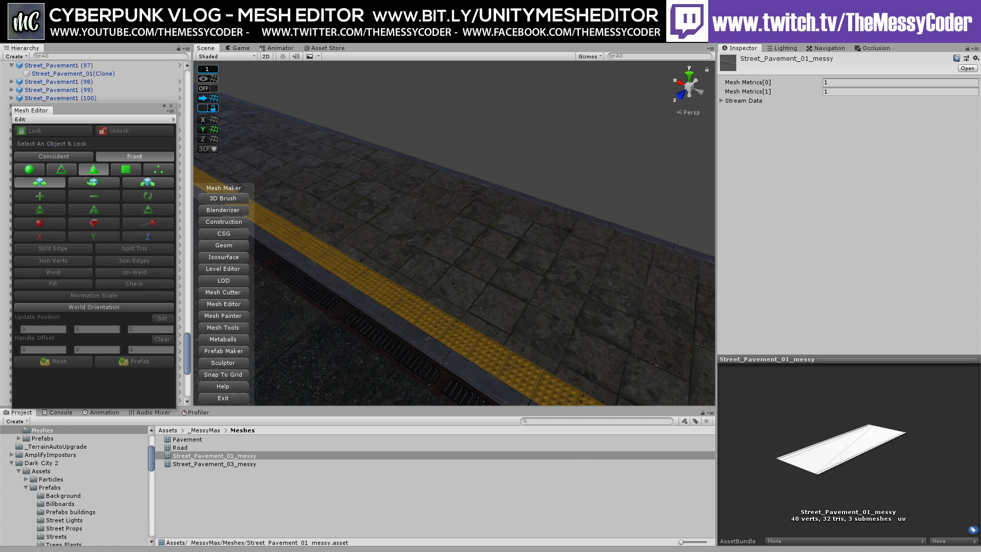
scroll(60, 496, "down", 3)
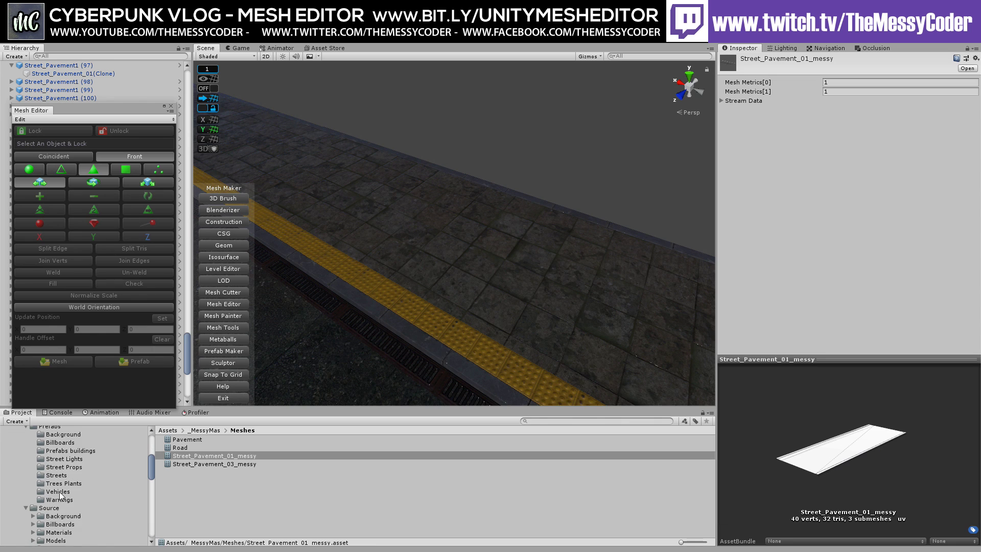
Find the original Street_Pavement_01 model in the Streets/Models source folder and preview the model and its polySurface13 mesh from several angles
scroll(60, 496, "down", 5)
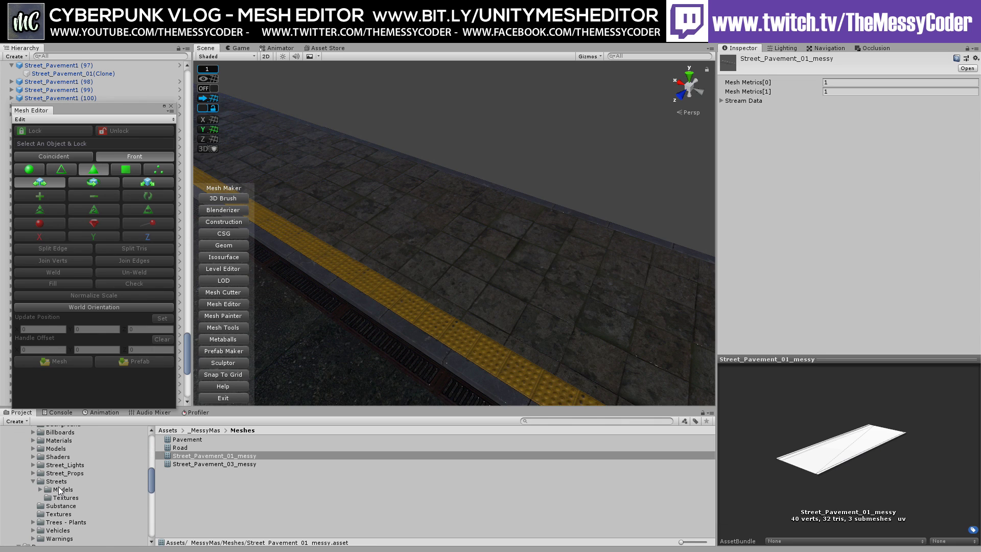
left_click(63, 490)
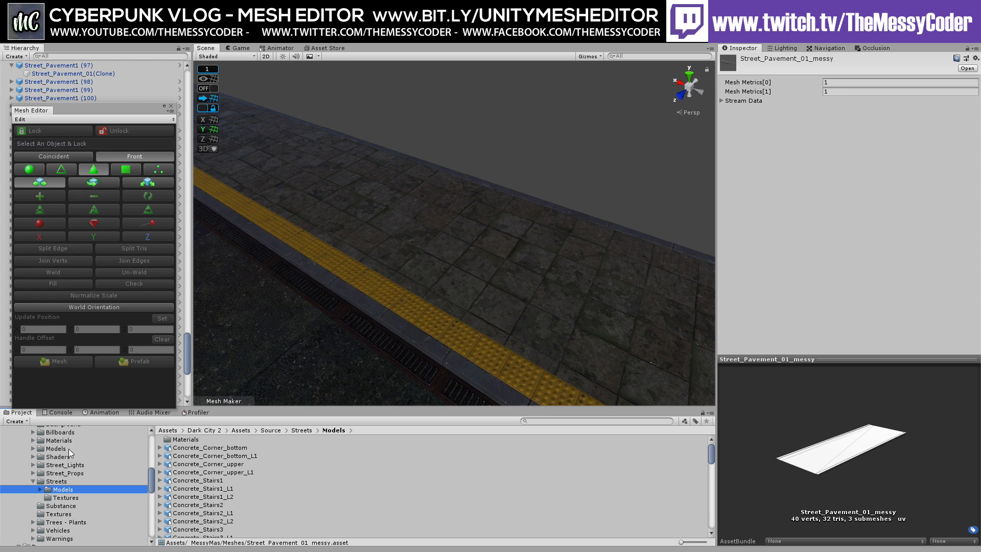
scroll(231, 505, "down", 15)
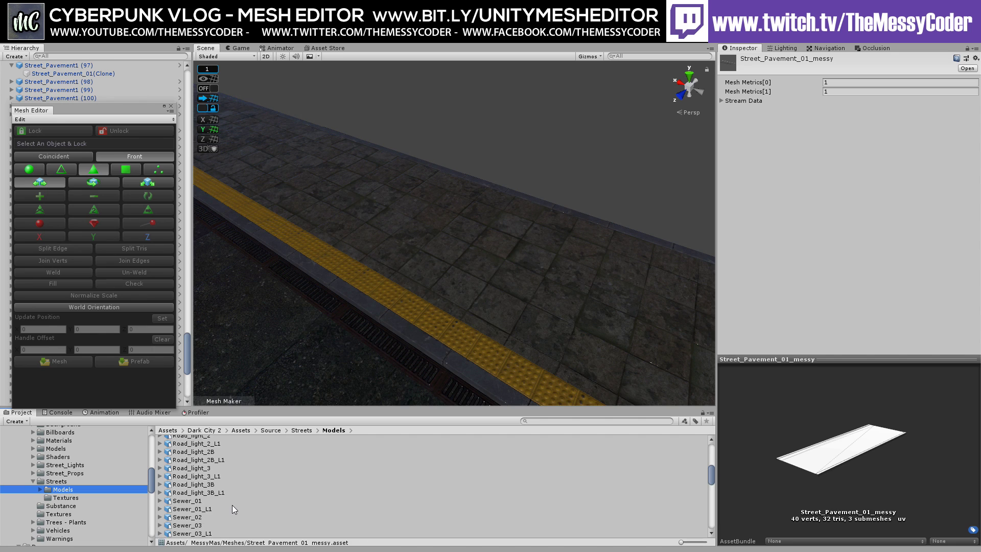
scroll(231, 505, "down", 3)
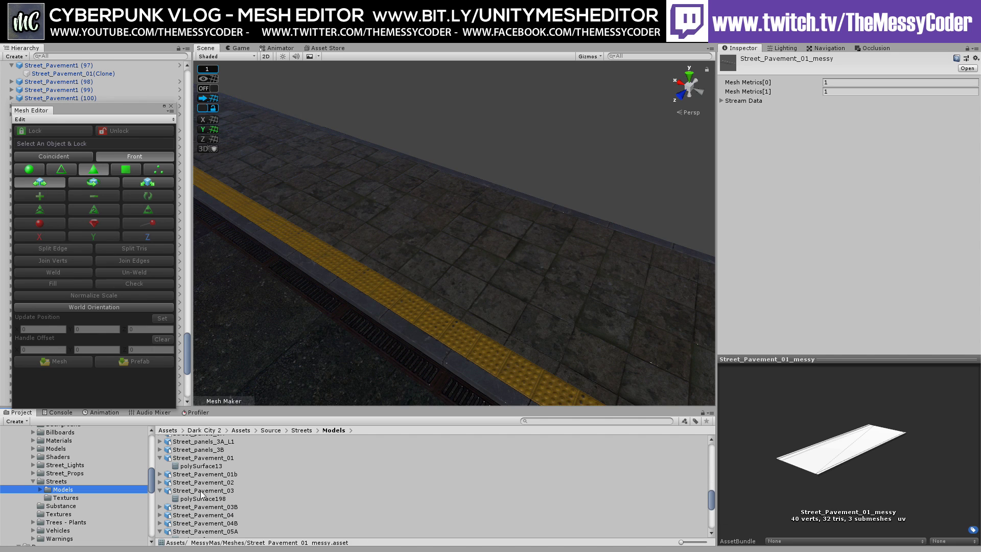
left_click(207, 458)
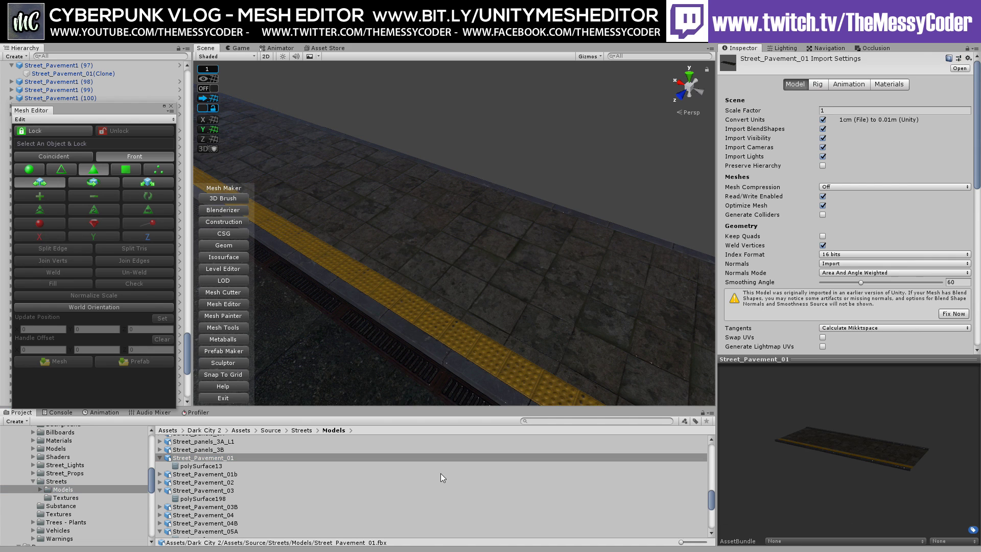
left_click_drag(914, 491, 797, 463)
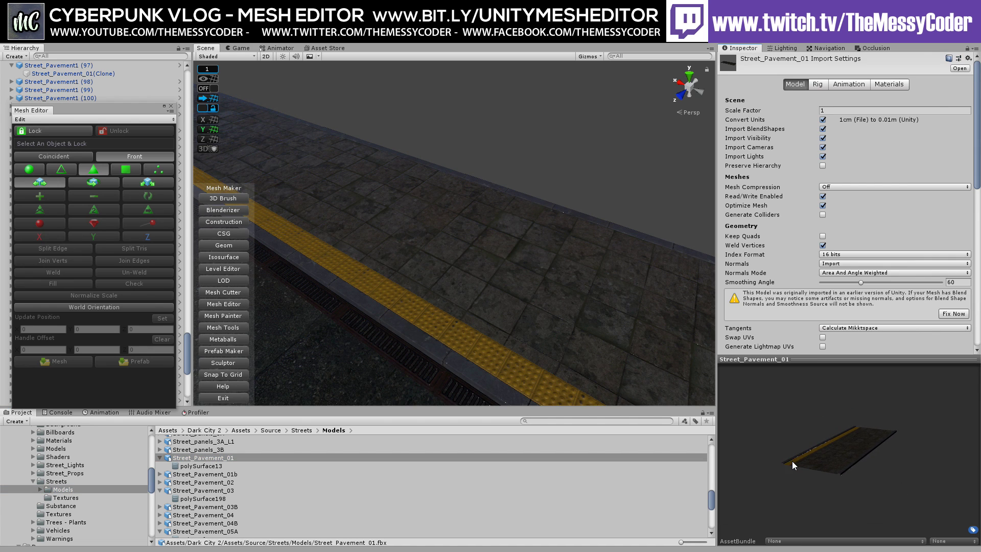
left_click(218, 464)
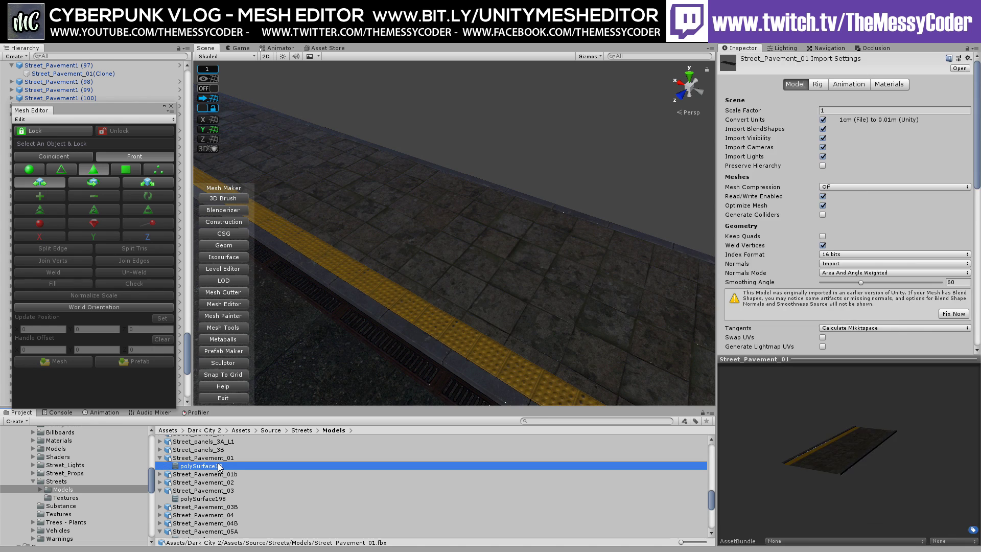
left_click(836, 433)
left_click_drag(835, 431, 860, 475)
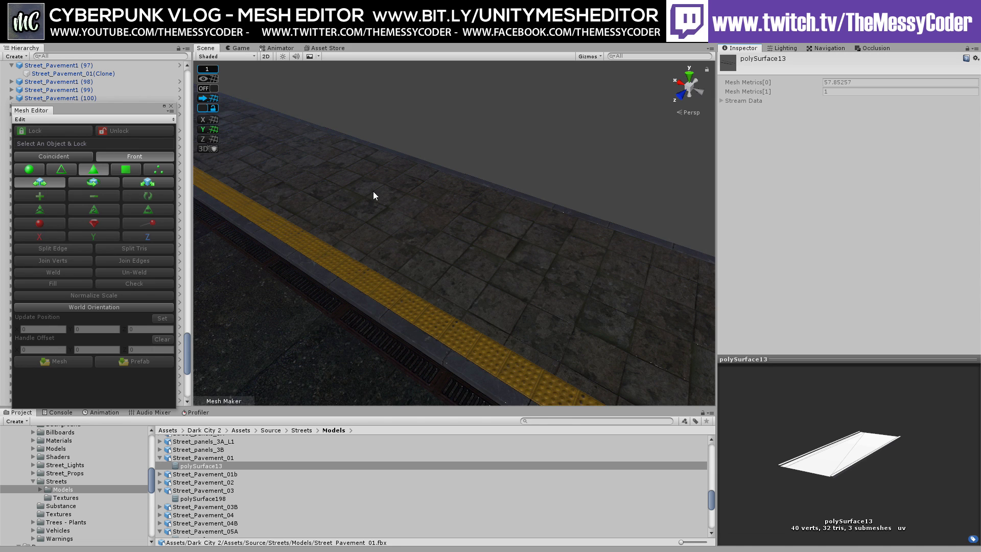
Examine Street_Pavement1 (97) in the scene from both sides, checking its paving surface, yellow strip and kerb edges
left_click(464, 214)
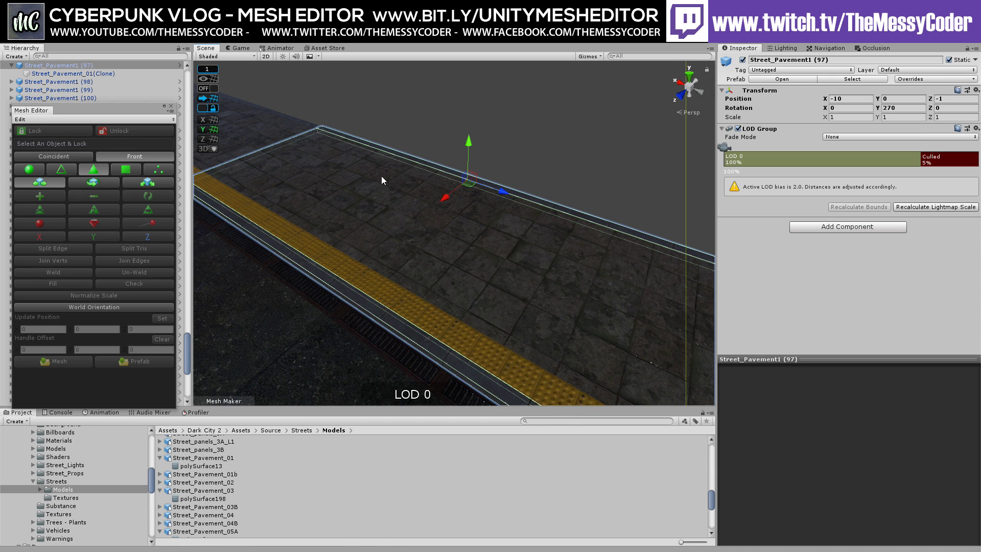
right_click_drag(330, 244, 373, 225)
middle_click_drag(373, 225, 346, 252)
middle_click_drag(262, 218, 487, 214)
right_click_drag(295, 226, 394, 216)
mouse_move(330, 265)
middle_mouse_down()
mouse_move(394, 253)
mouse_move(429, 223)
mouse_move(511, 220)
mouse_move(468, 216)
mouse_move(343, 256)
middle_mouse_up()
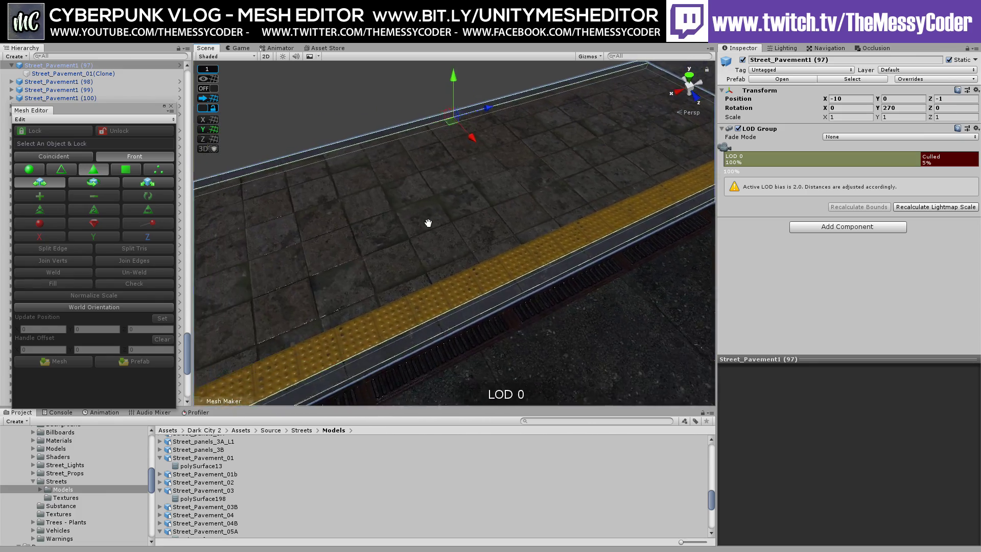
right_click_drag(542, 169, 479, 268)
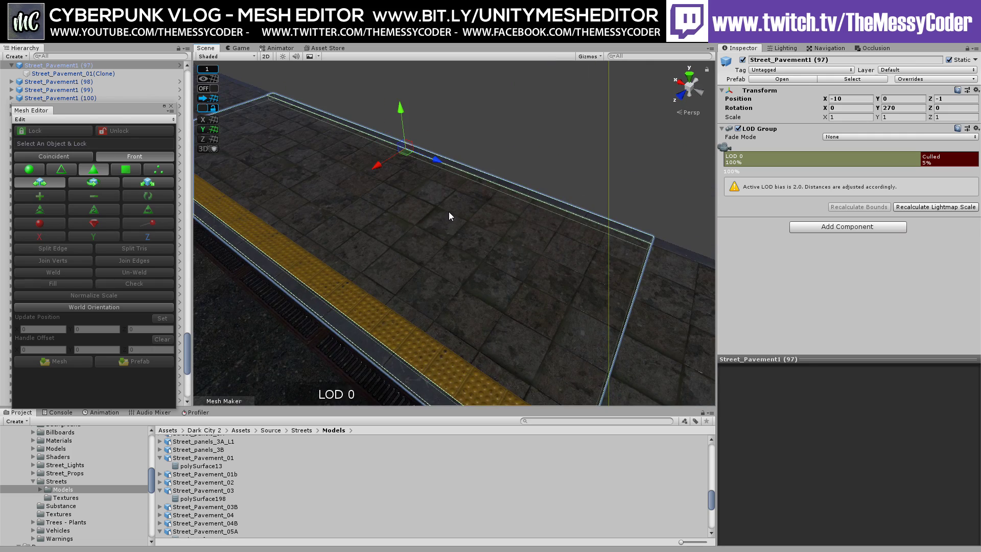
middle_click_drag(449, 212, 427, 162)
scroll(410, 211, "down", 3)
middle_click_drag(411, 211, 425, 225)
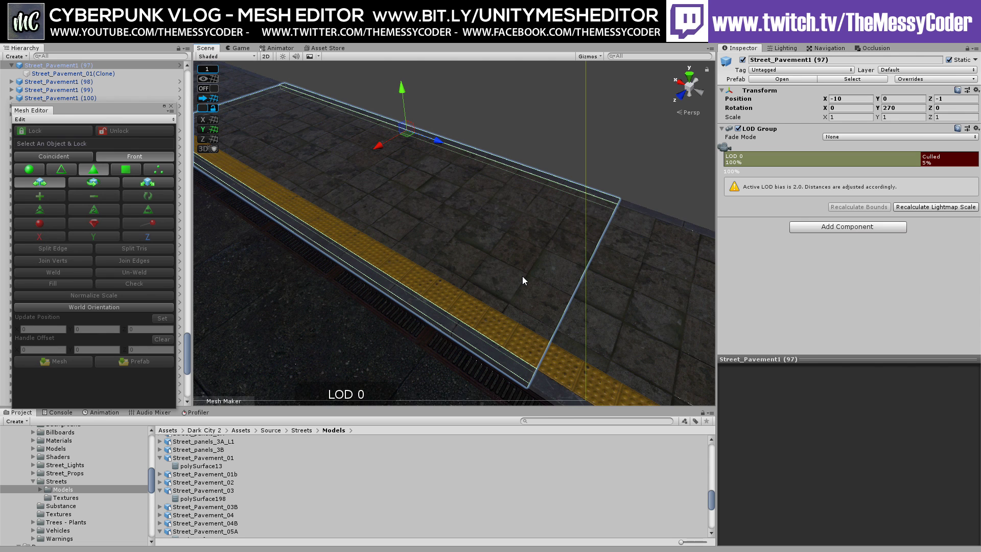
middle_click_drag(522, 276, 253, 201)
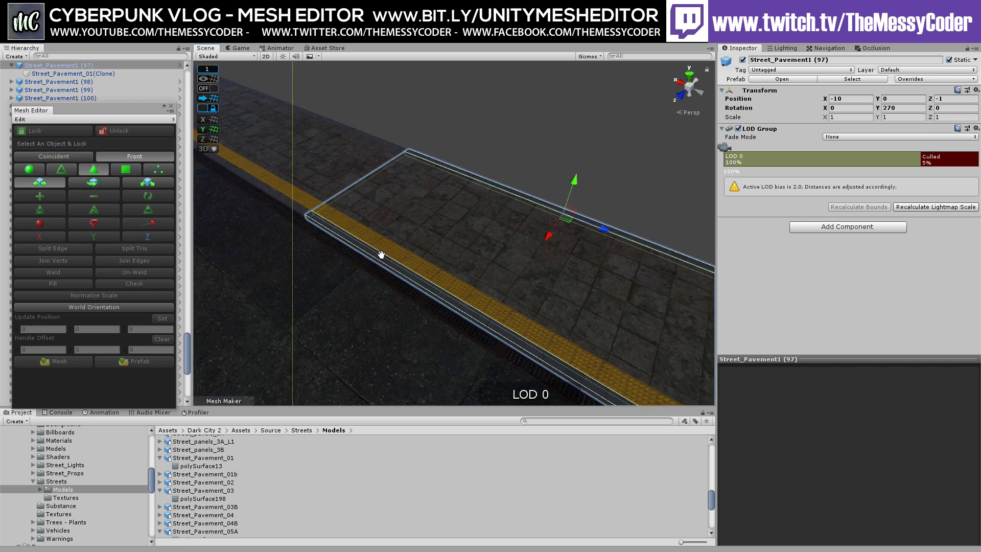
Select the Street_Pavement_01(Clone) mesh with the quad selection mode active, and close the Mesh Editor window
left_click(128, 168)
left_click(311, 170)
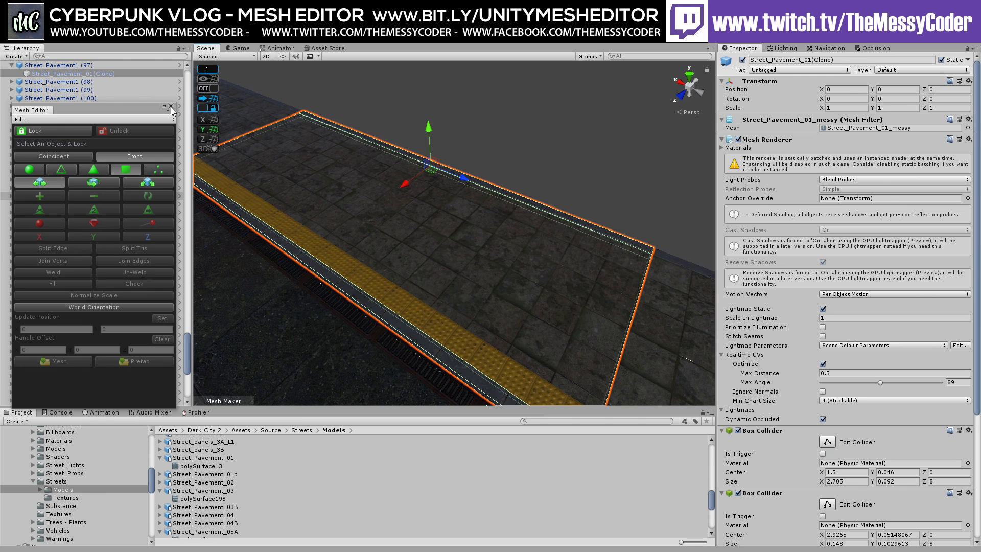
left_click(171, 107)
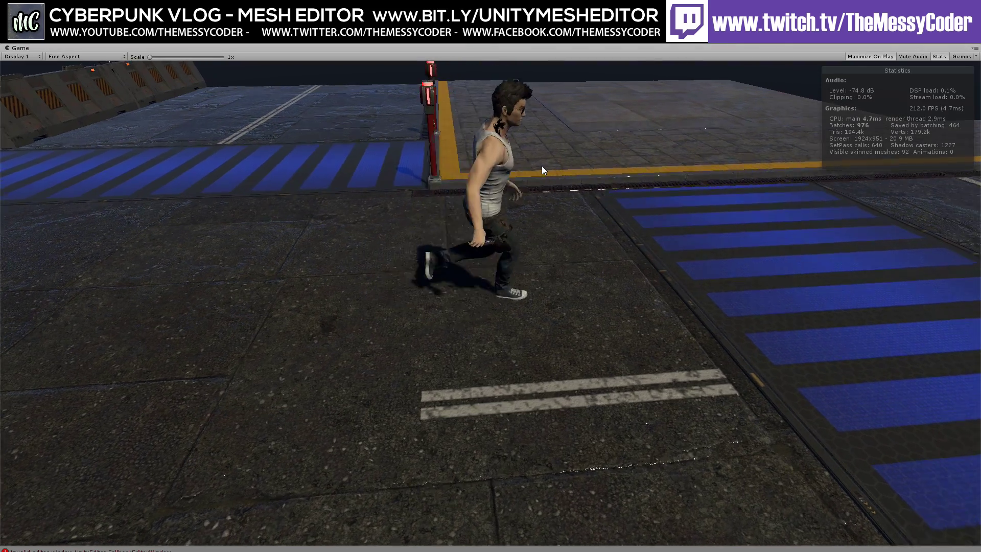
Playtest the kerb beside the blue crossing by moving the character on and off it, along the paving and back across the road
key("w")
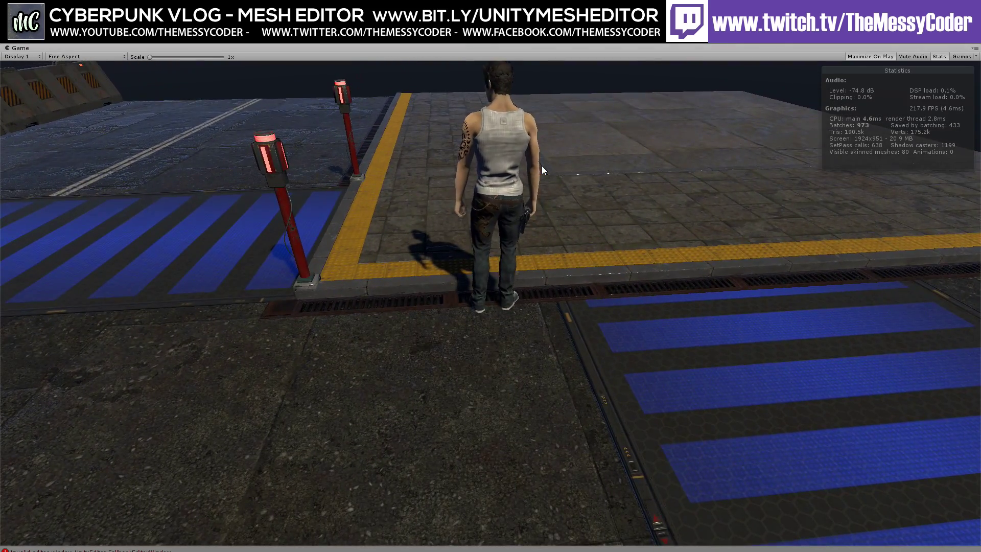
key("w")
key("d")
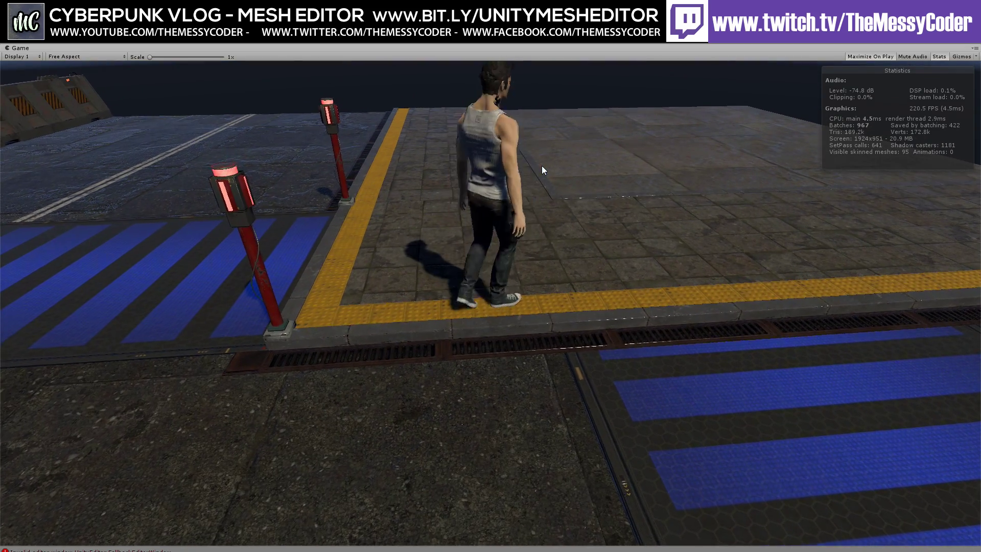
key("s")
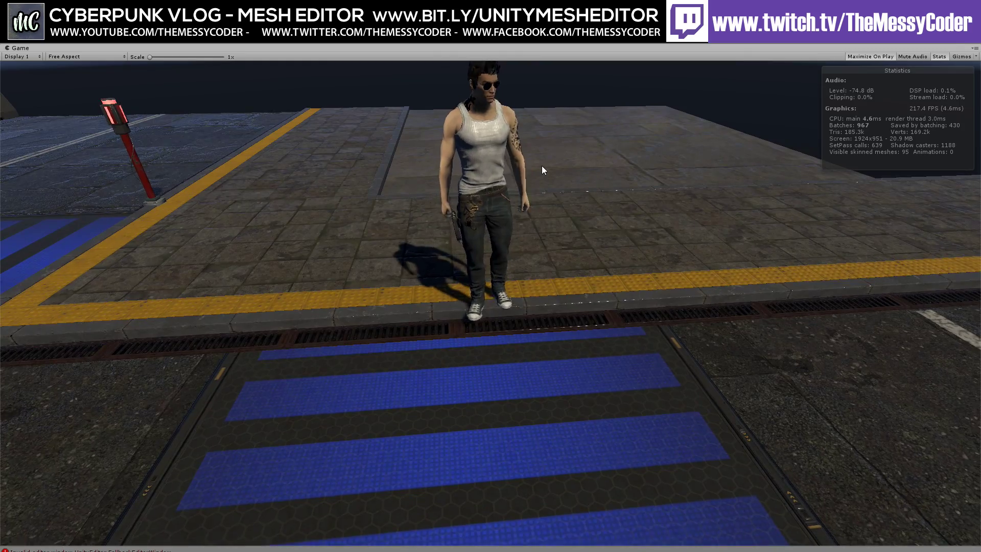
key("d")
key("w")
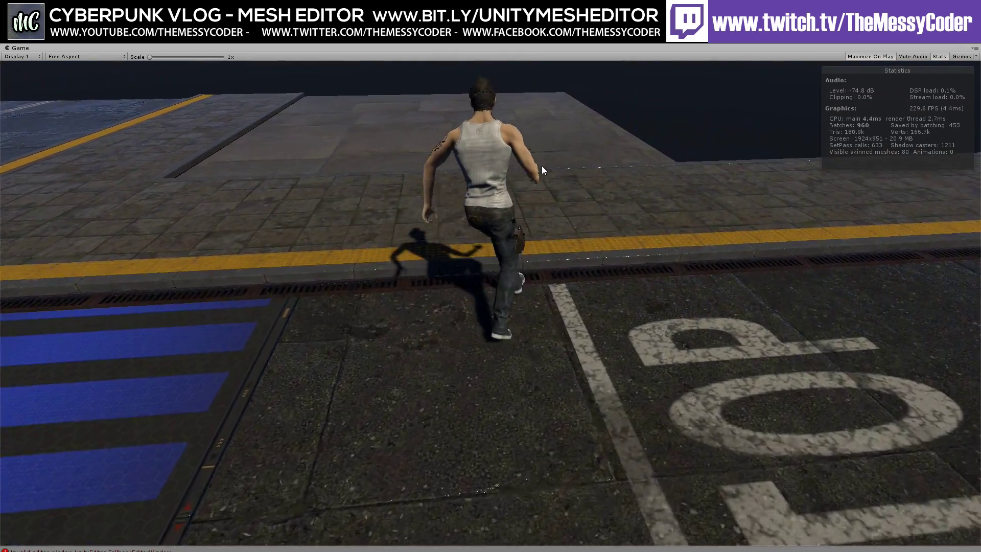
key("d")
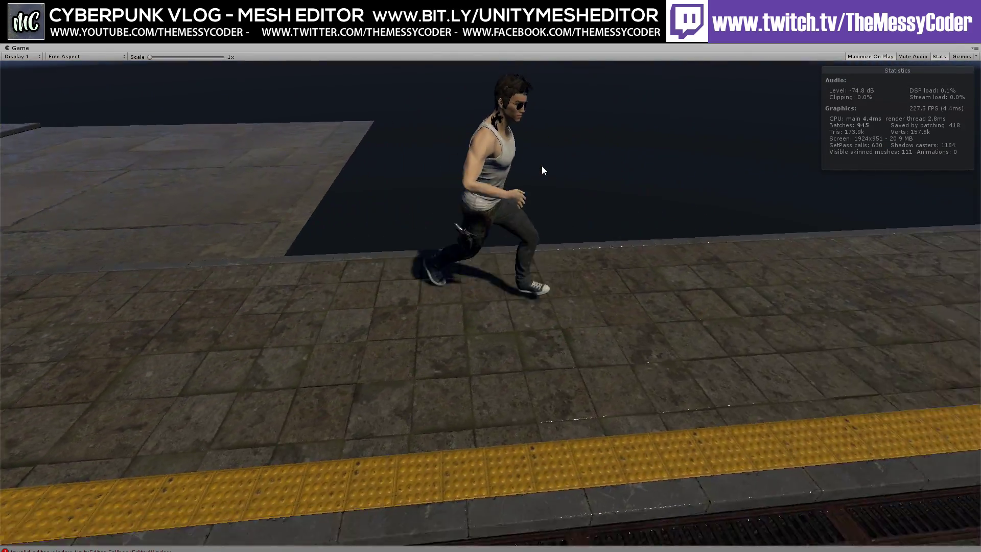
key("s")
key("a")
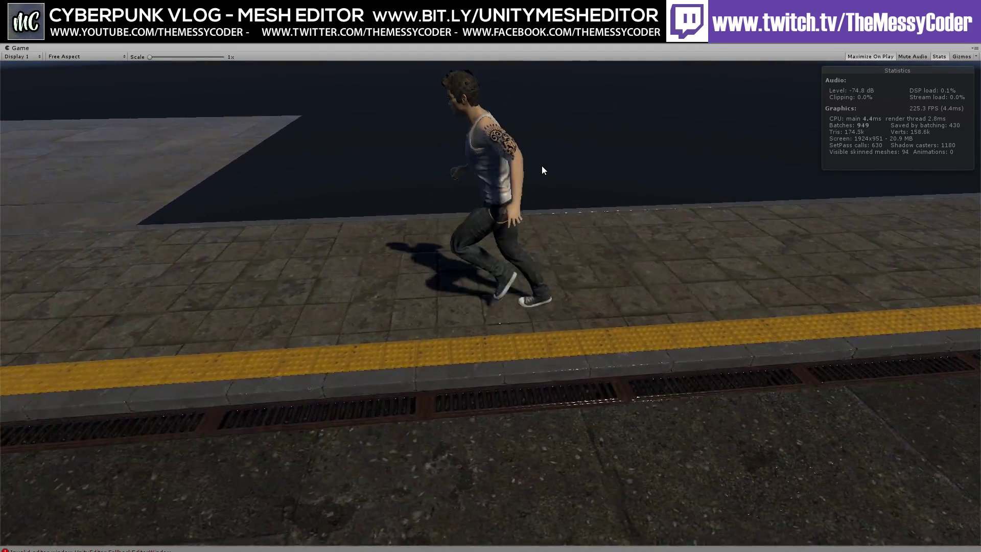
key("a")
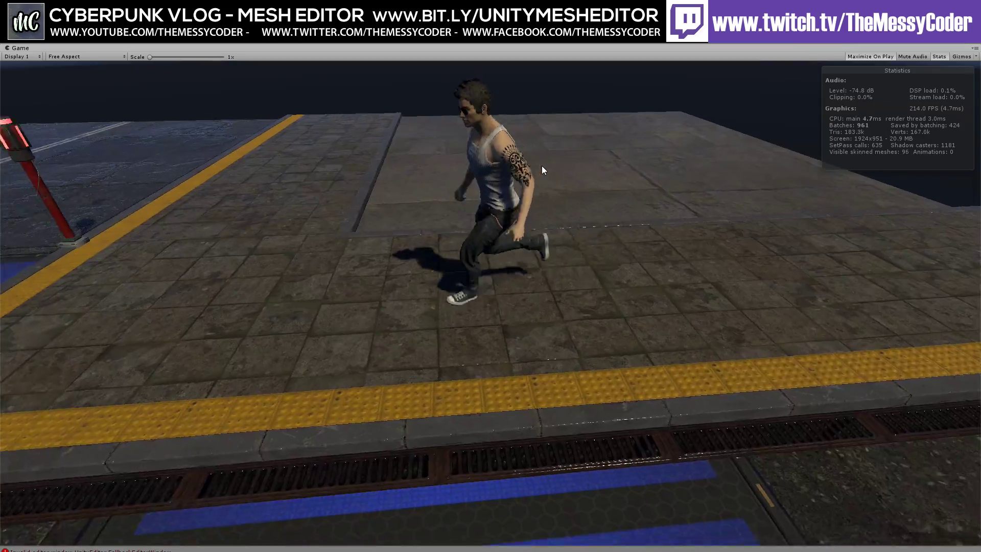
key("s")
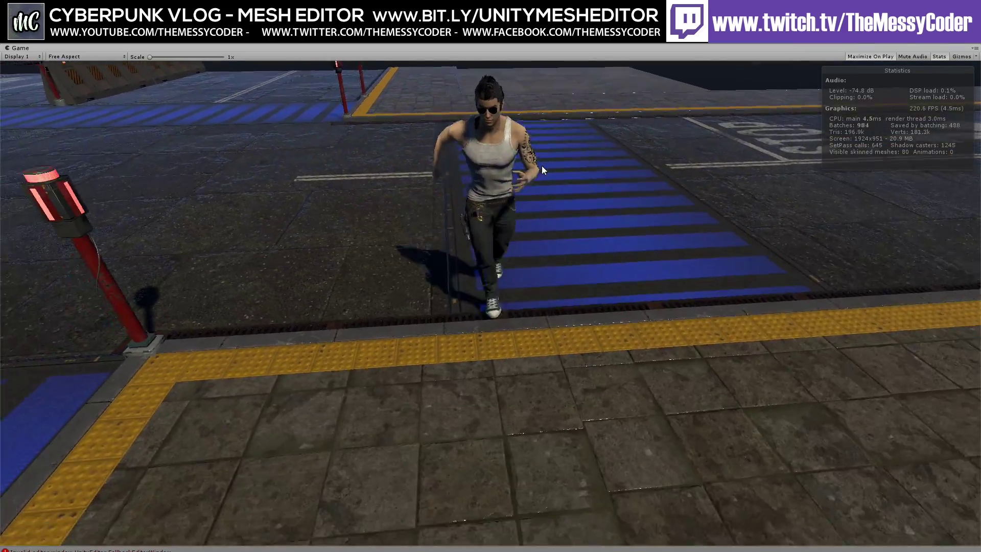
Run the character along the opposite pavement, across the road and along the far kerb to test the pavement colliders
key("d")
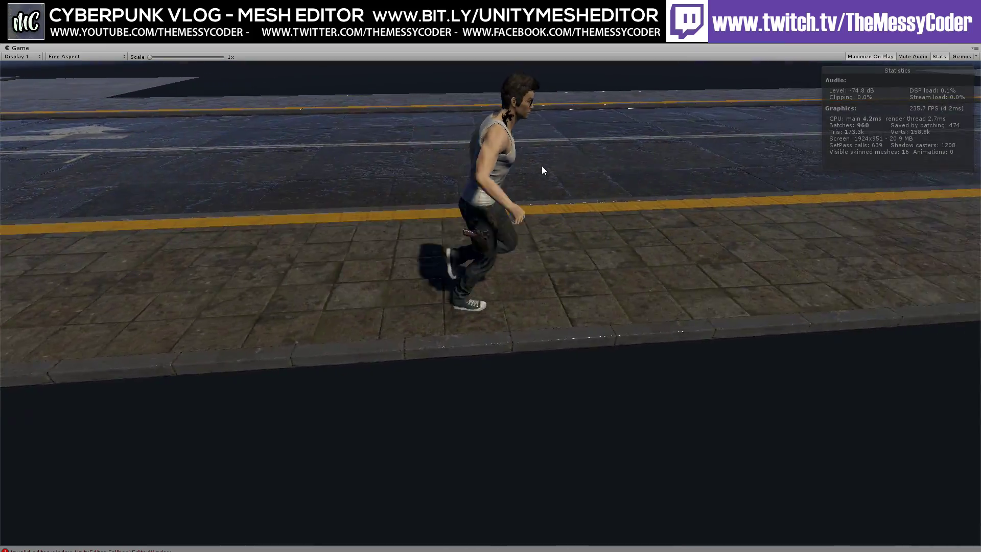
key("w")
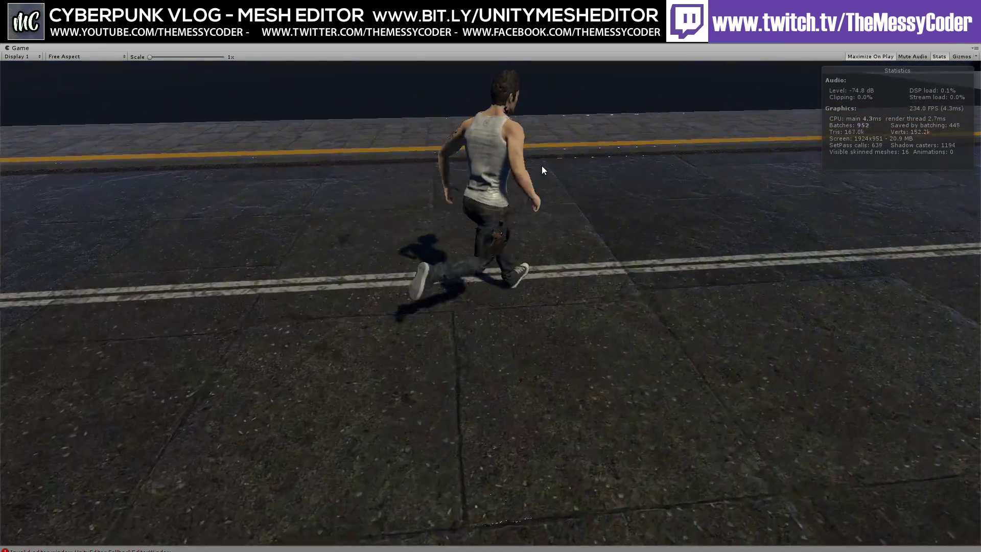
key("d")
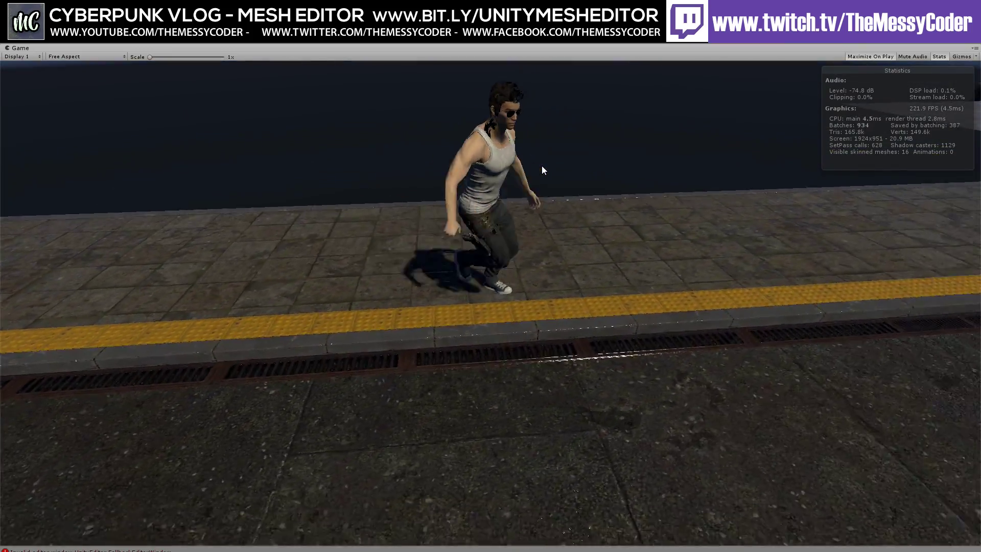
key("s")
key("w")
key("d")
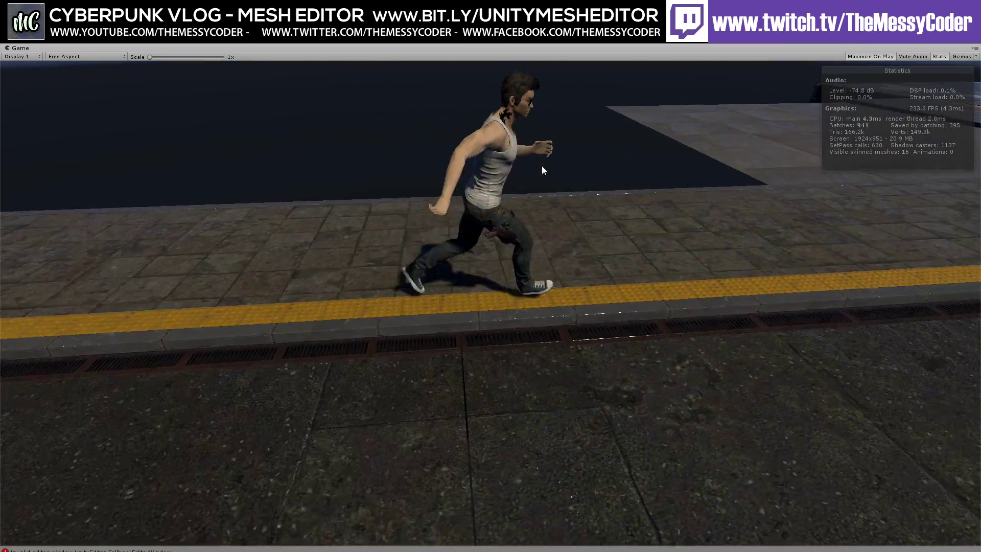
key("s")
key("w")
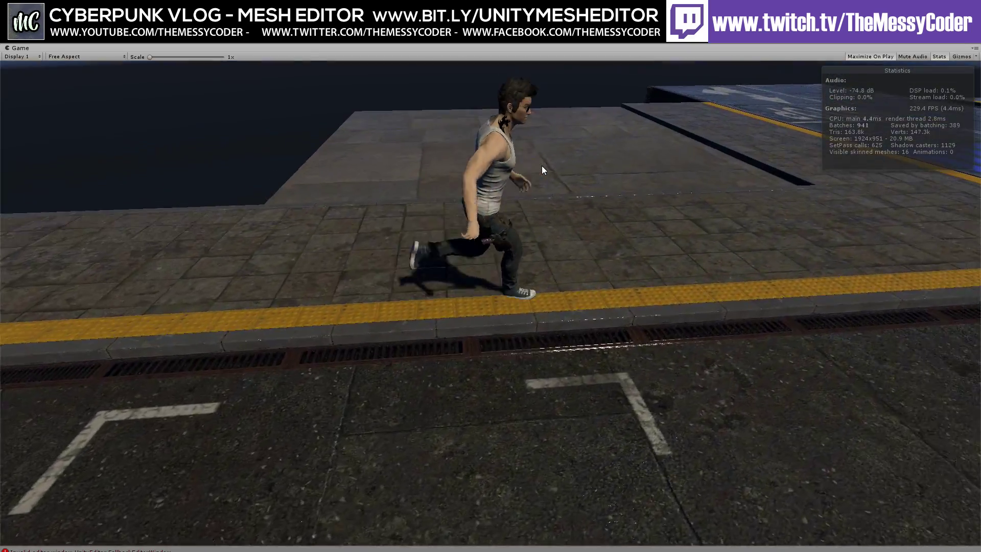
key("w")
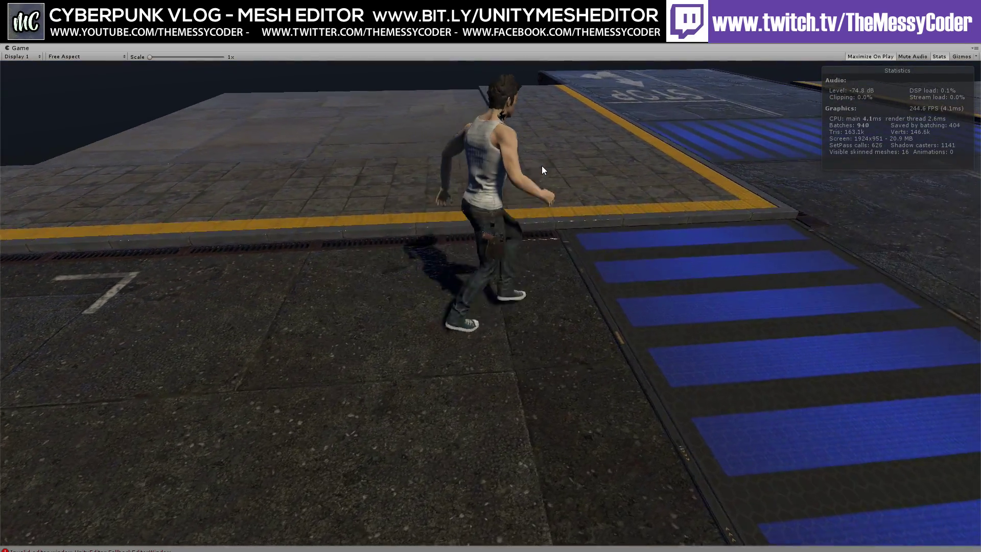
Test the pavement corners at the STOP-marked junction by running the character over the crossing and onto the kerbs at both ends
key("w")
key("d")
key("s")
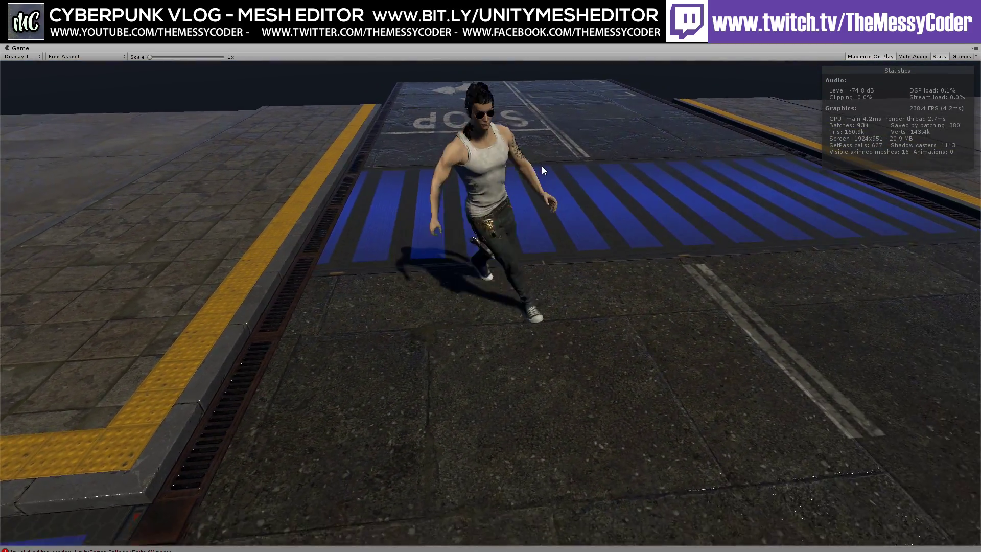
key("a")
key("w")
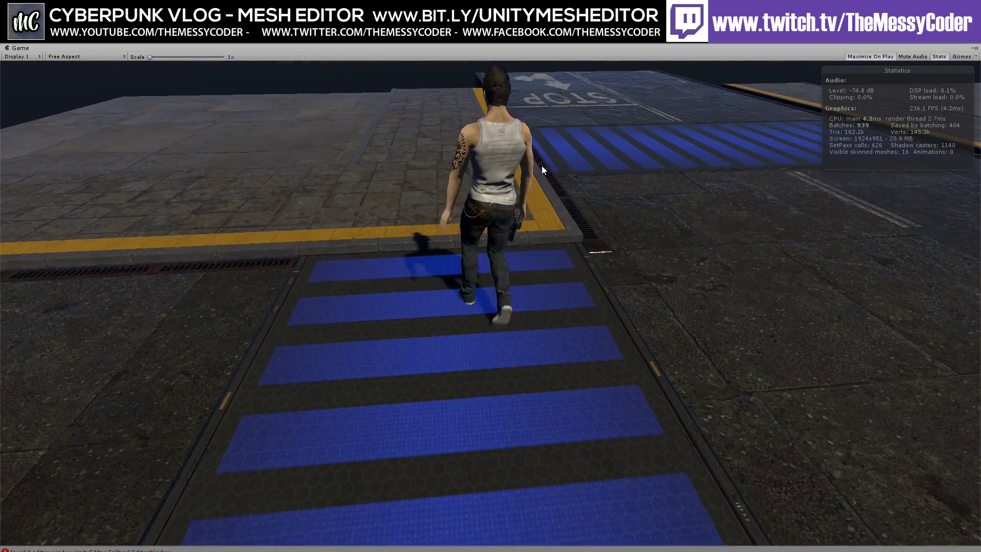
key("w")
key("a")
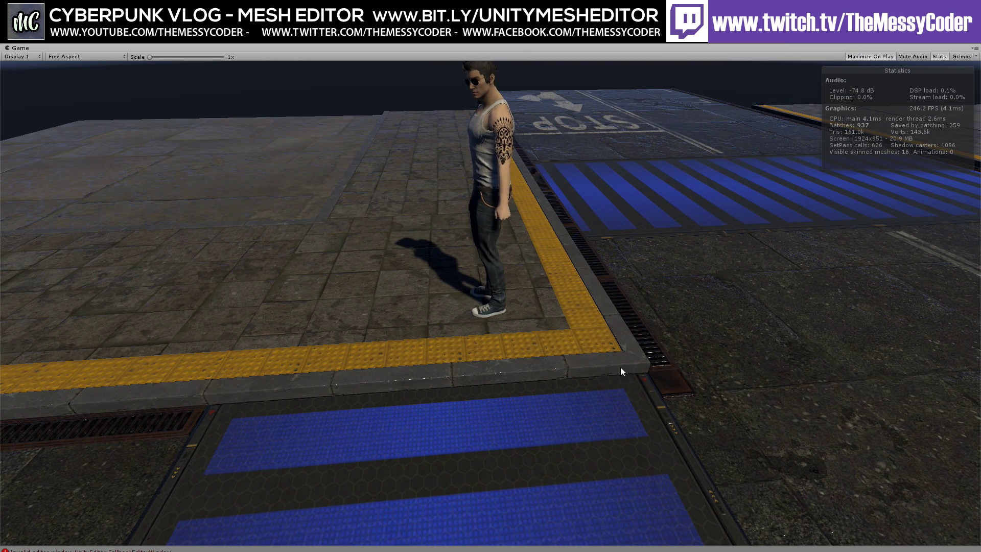
key("s")
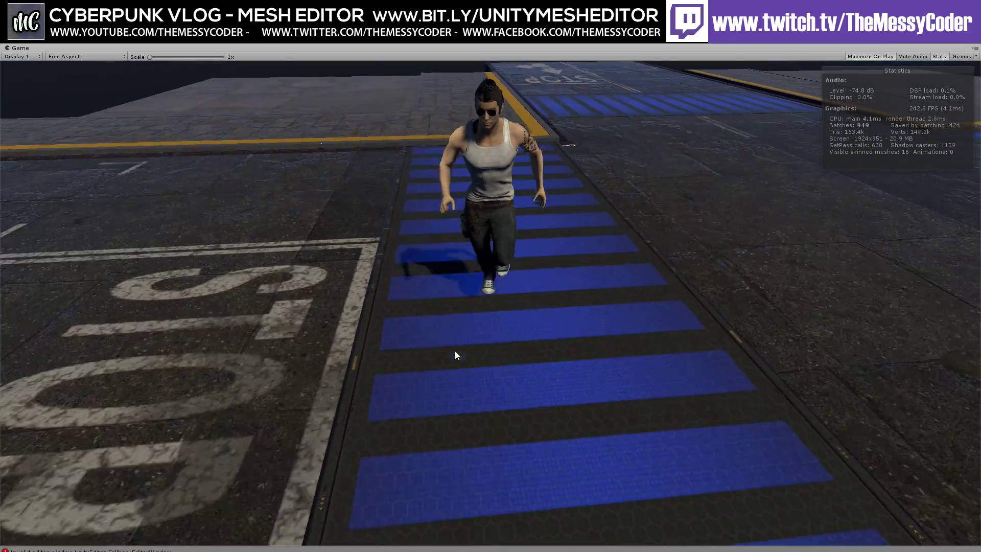
key("w")
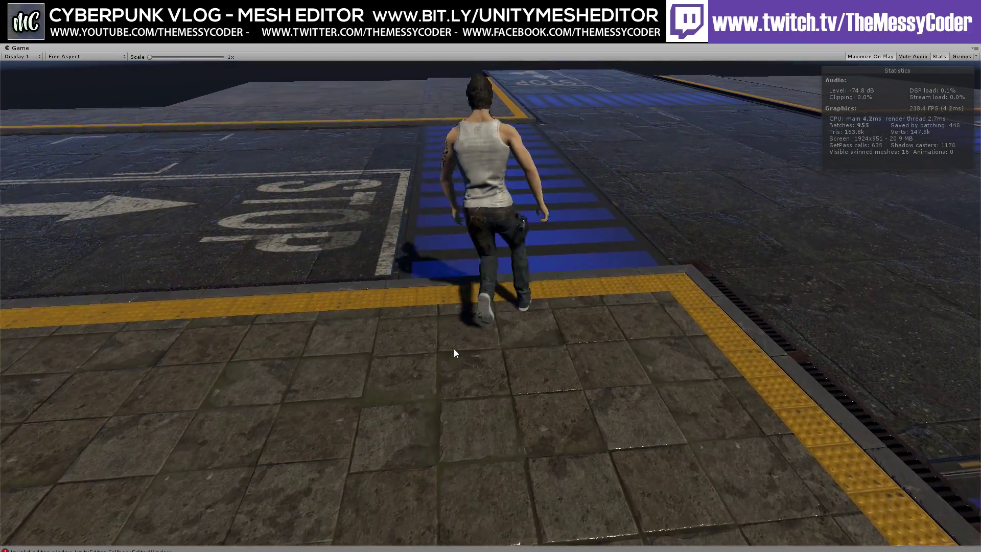
key("s")
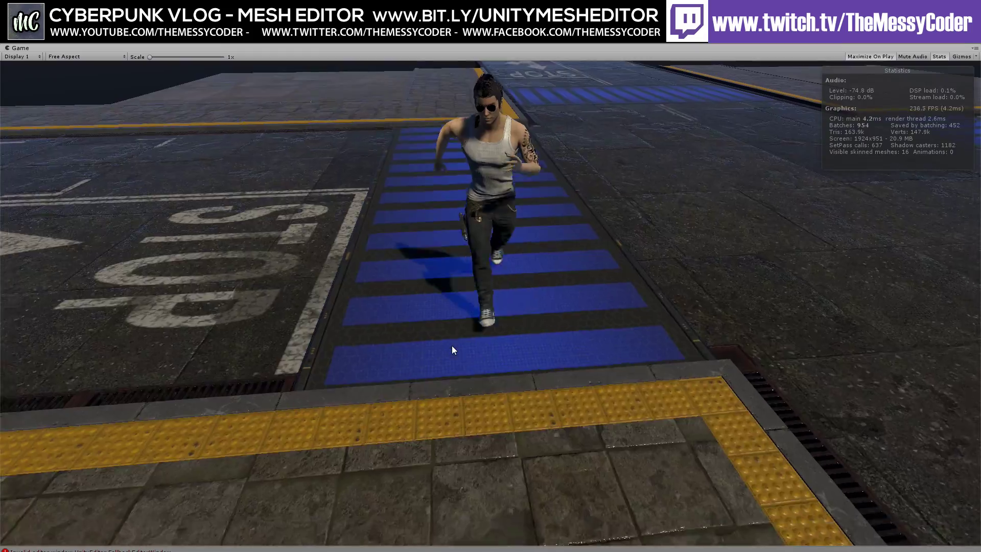
Run the character back and forth over the blue crossing, testing the kerb and paving corners at both ends
key("w")
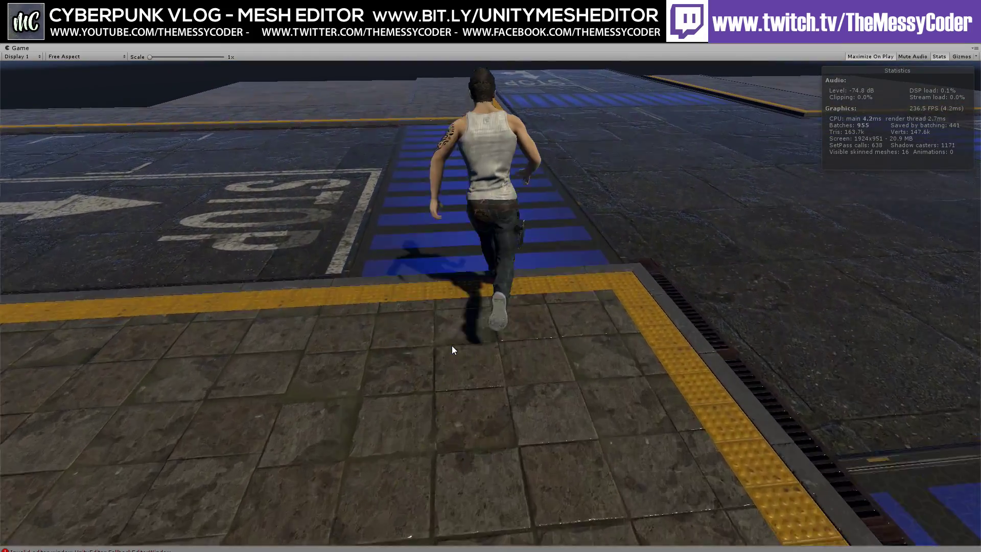
key("s")
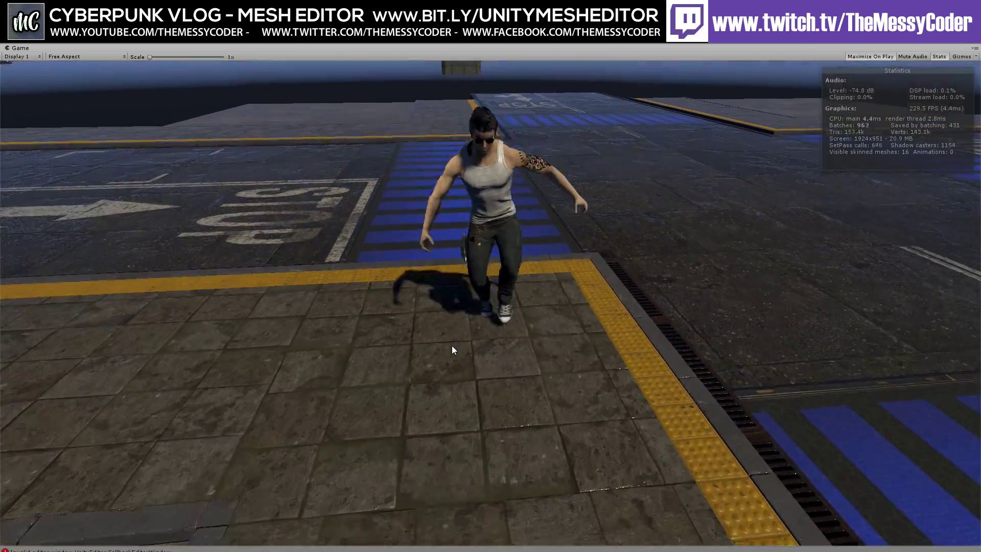
key("s")
key("w")
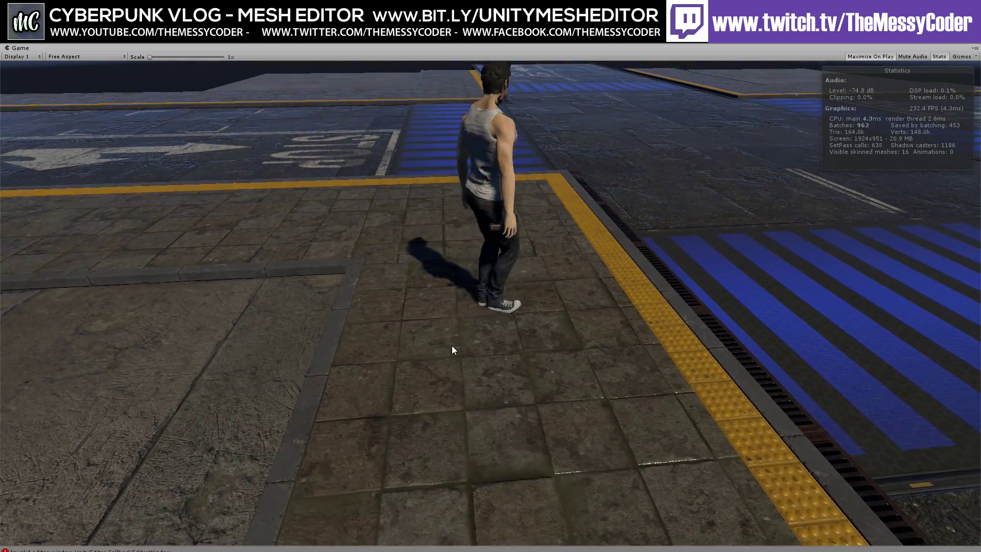
key("w")
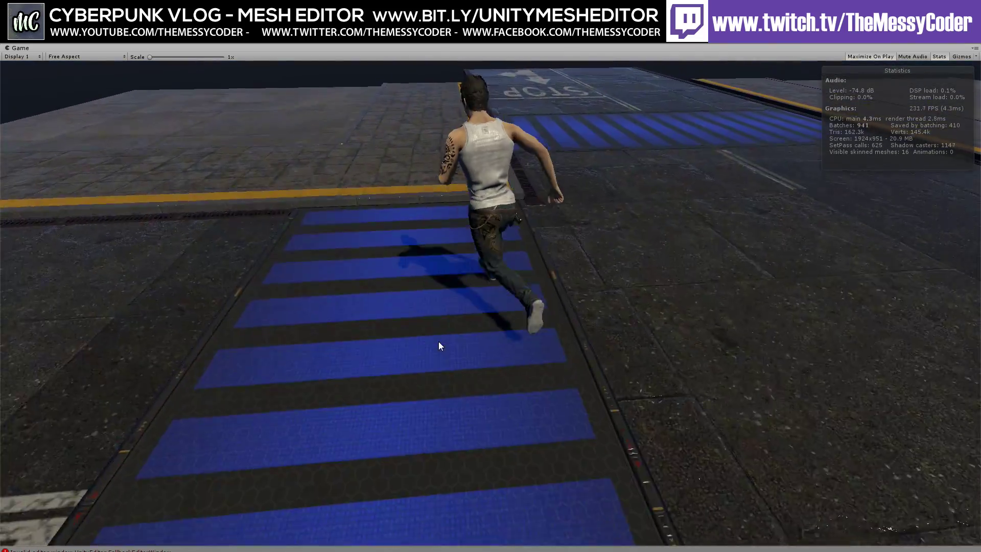
key("s")
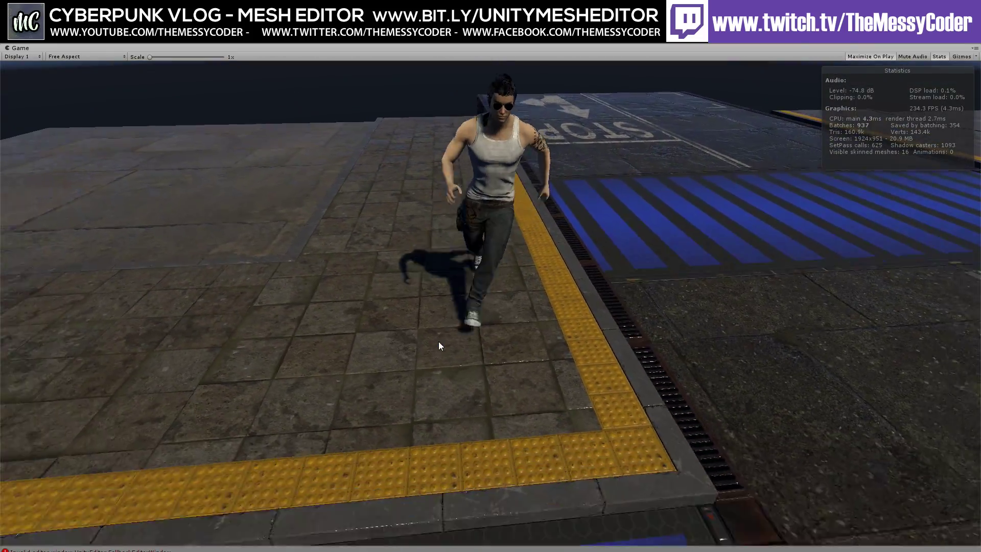
key("s")
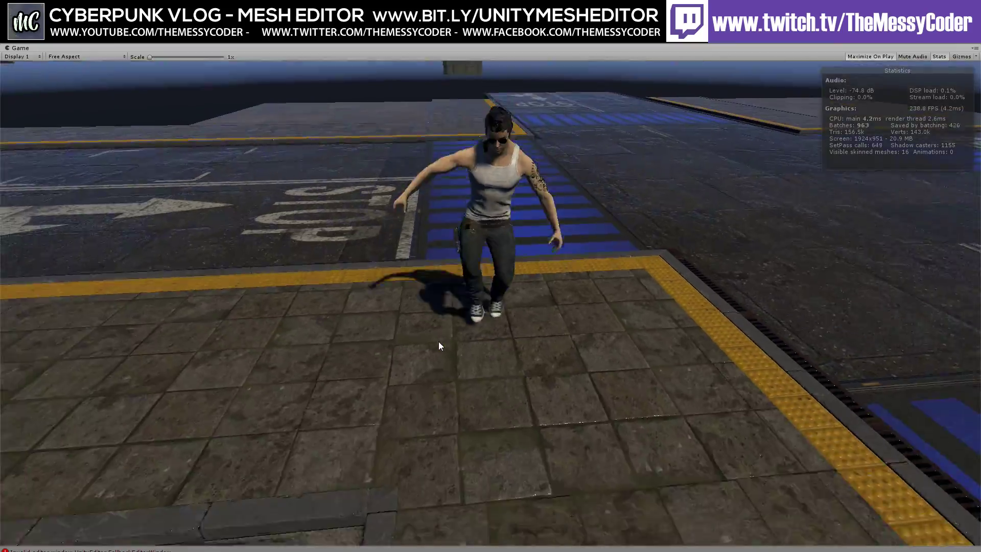
Test the corner paving by changing the character's direction beside the yellow strip, and run it off the kerb over the crossing
key("s")
key("d")
key("s")
key("a")
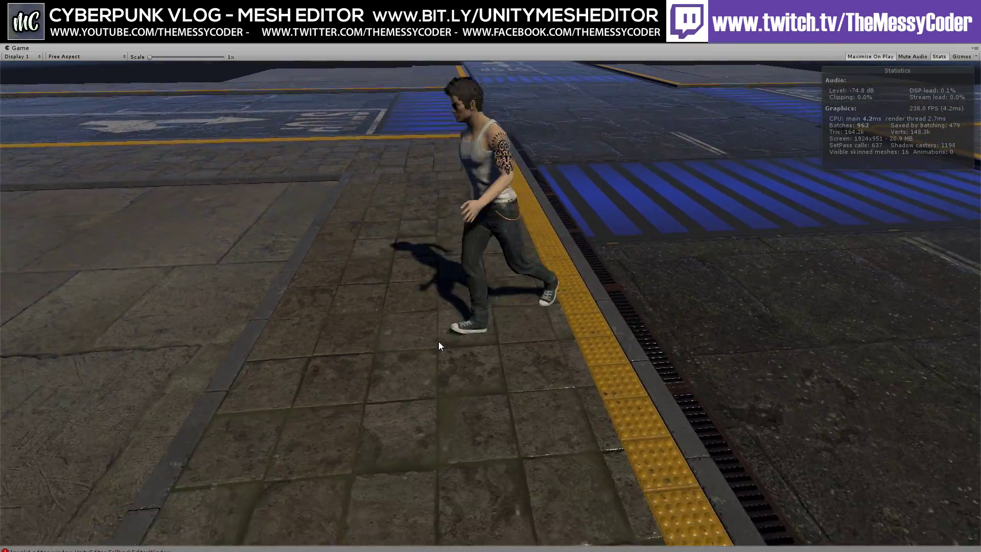
key("w")
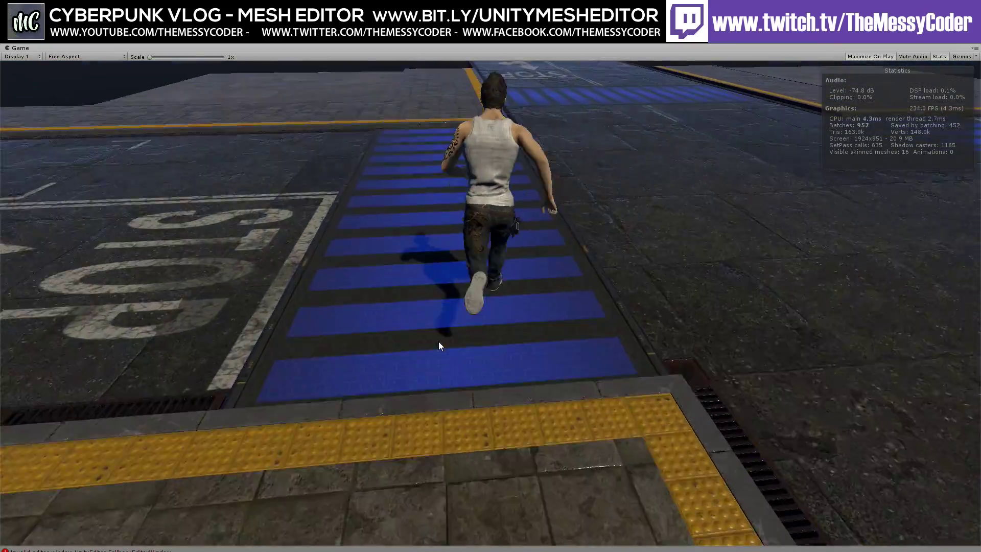
Run the character along the pavement across the road and bring it down off the kerb onto the road surface
key("a")
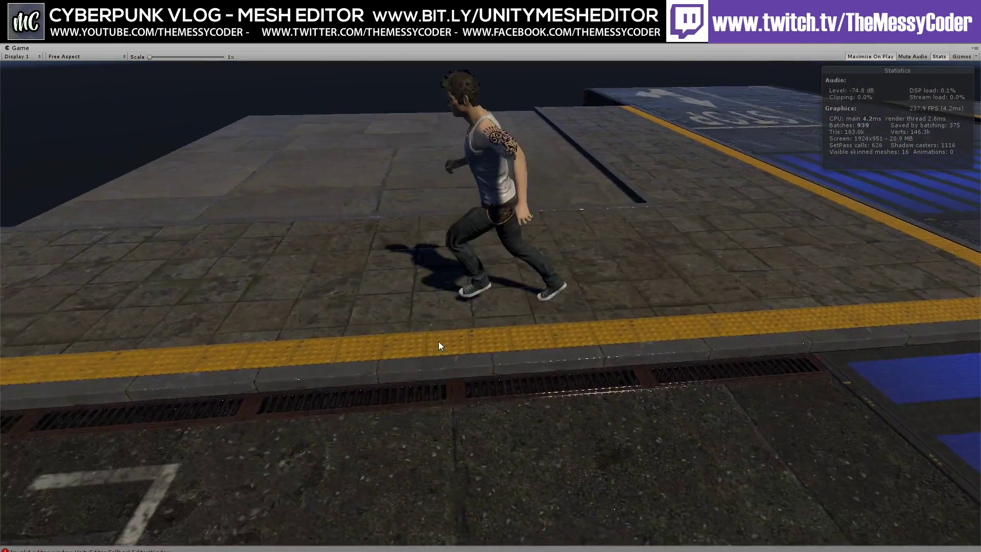
key("d")
key("s")
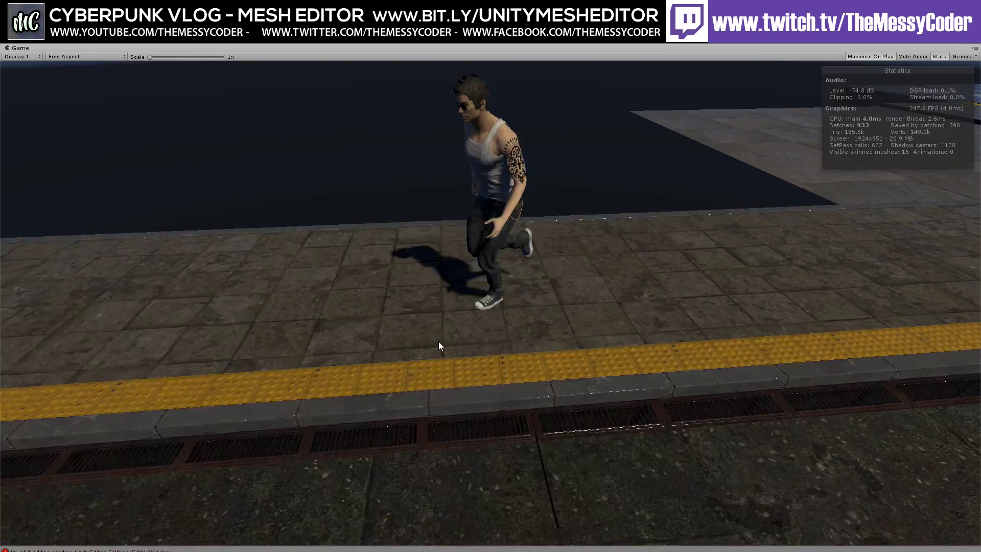
key("a")
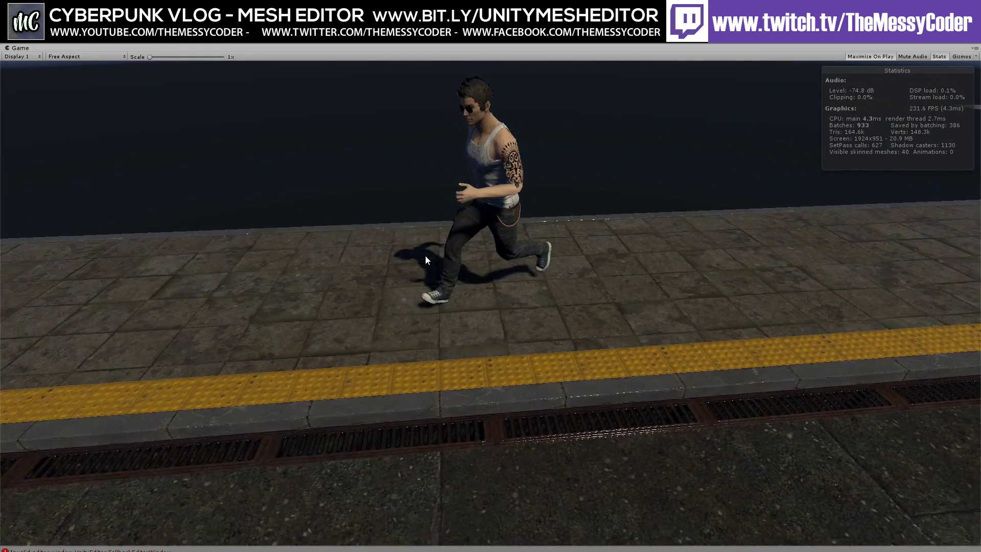
key("s")
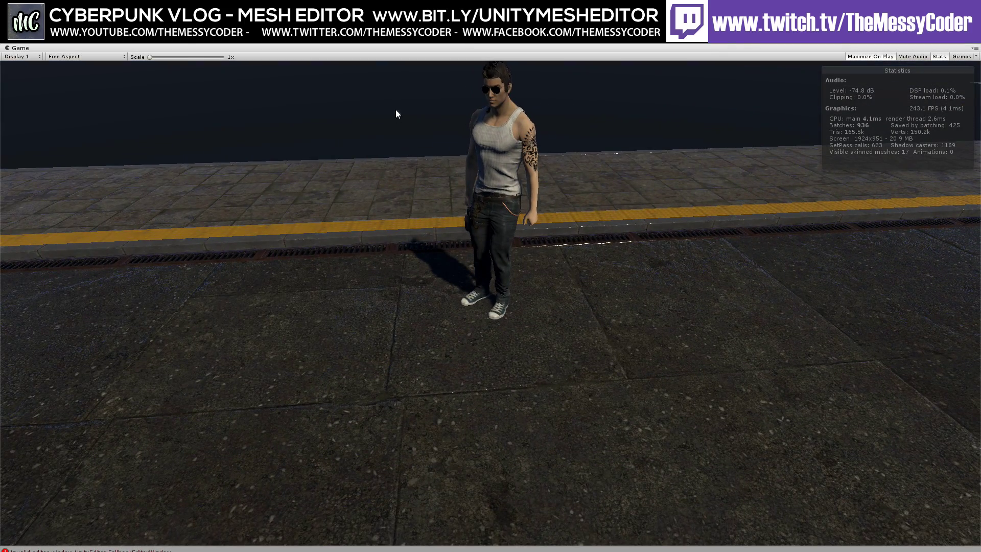
End the playtest and frame the whole street junction with its four crossings in the scene
key("ctrl+p")
scroll(320, 289, "down", 5)
middle_click_drag(413, 286, 542, 227)
scroll(486, 263, "down", 15)
middle_click_drag(406, 240, 372, 219)
left_click_drag(372, 219, 423, 247, "alt")
middle_click_drag(423, 248, 307, 199)
scroll(423, 225, "down", 8)
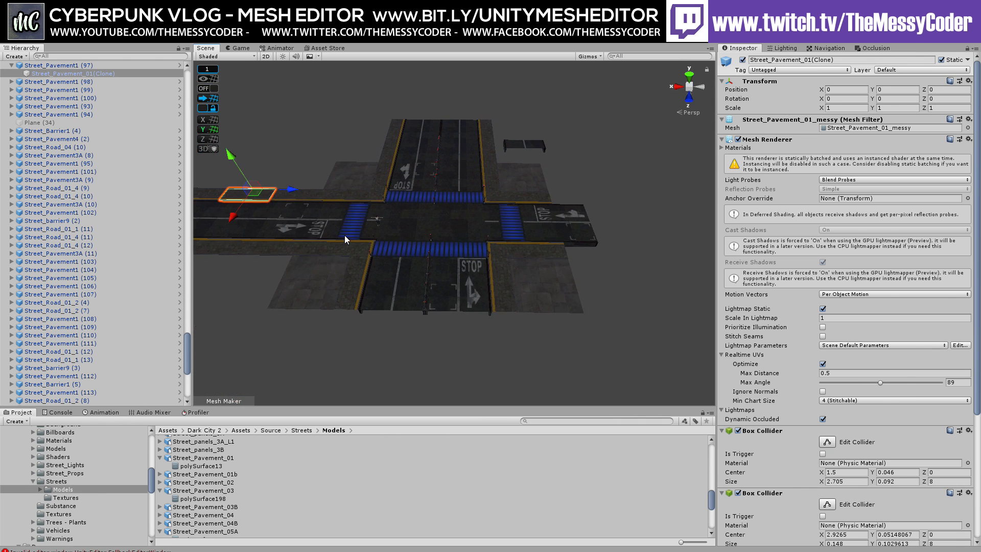